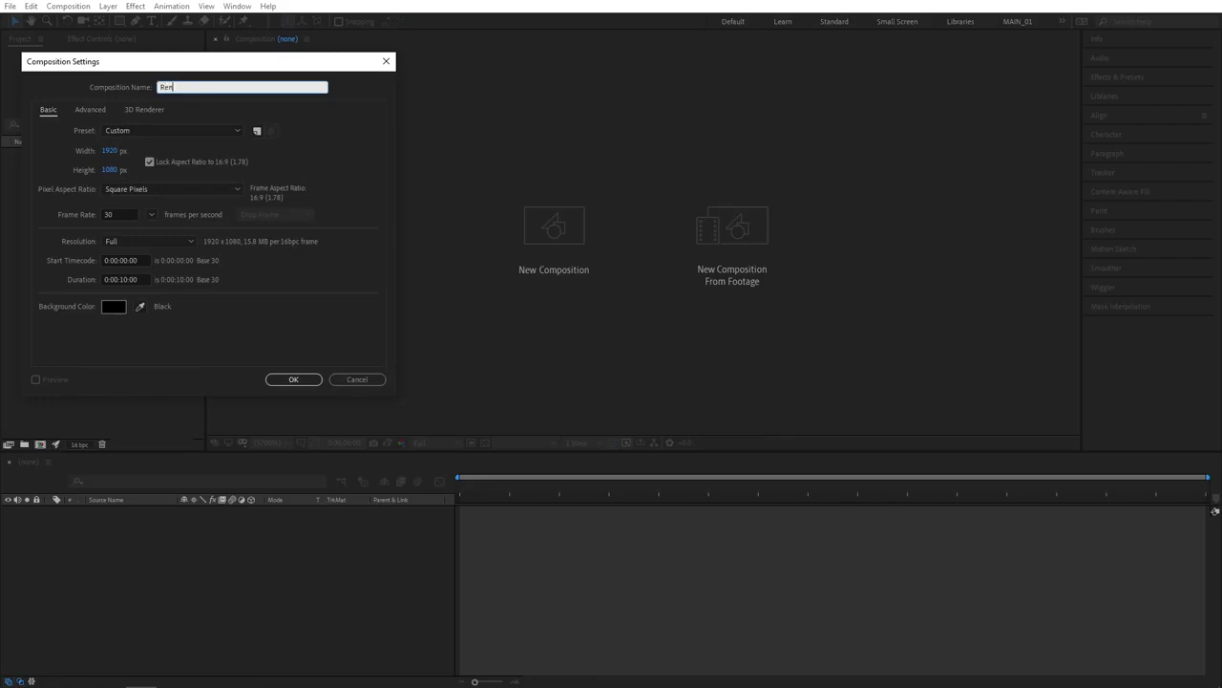
Create the composition Render at 30 frames per second and add a text layer reading "TEXT".
left_click_drag(116, 215, 65, 215)
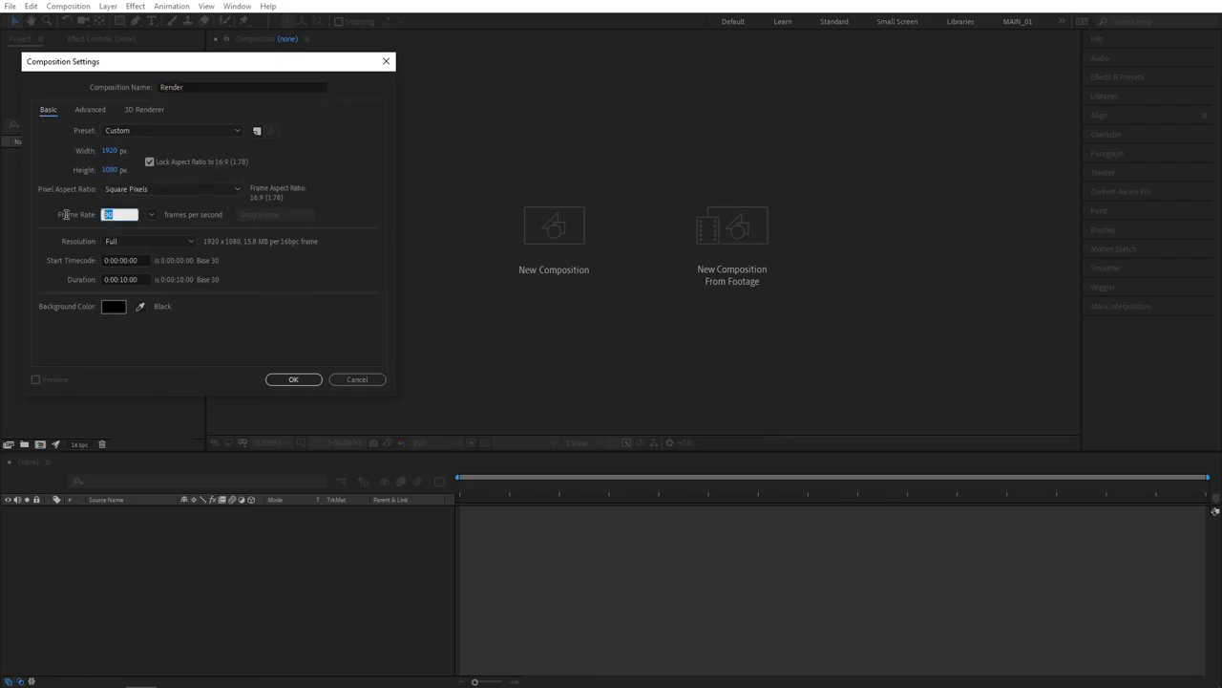
left_click(305, 381)
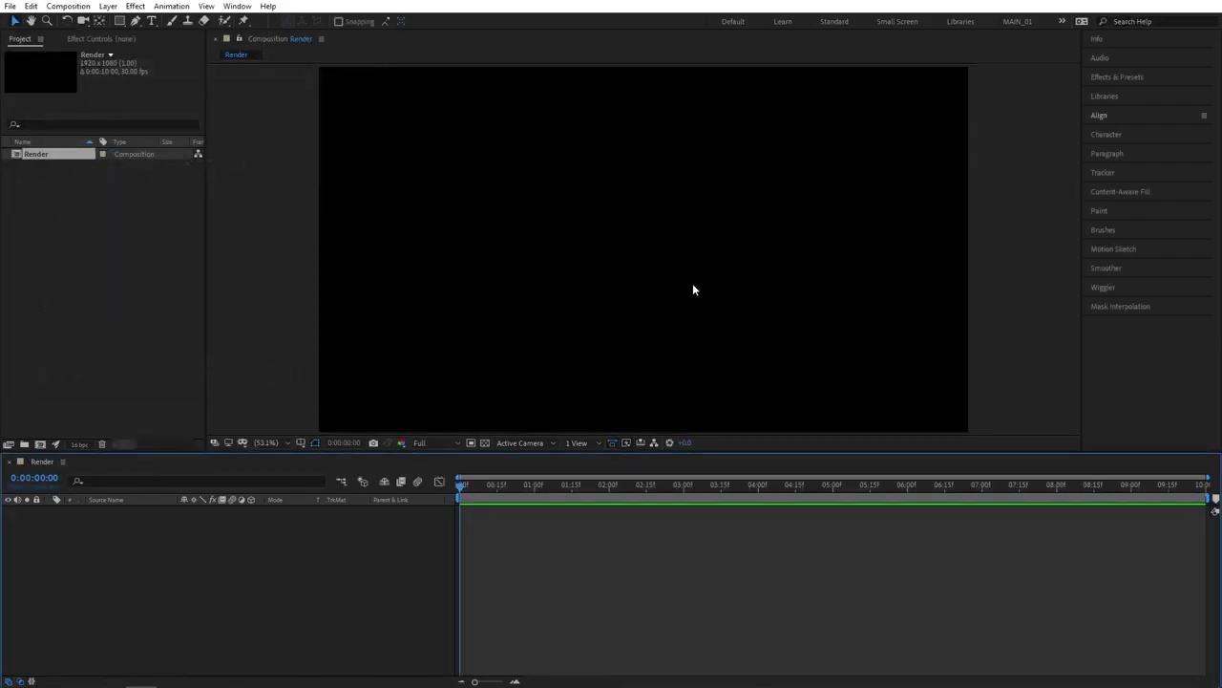
left_click(151, 21)
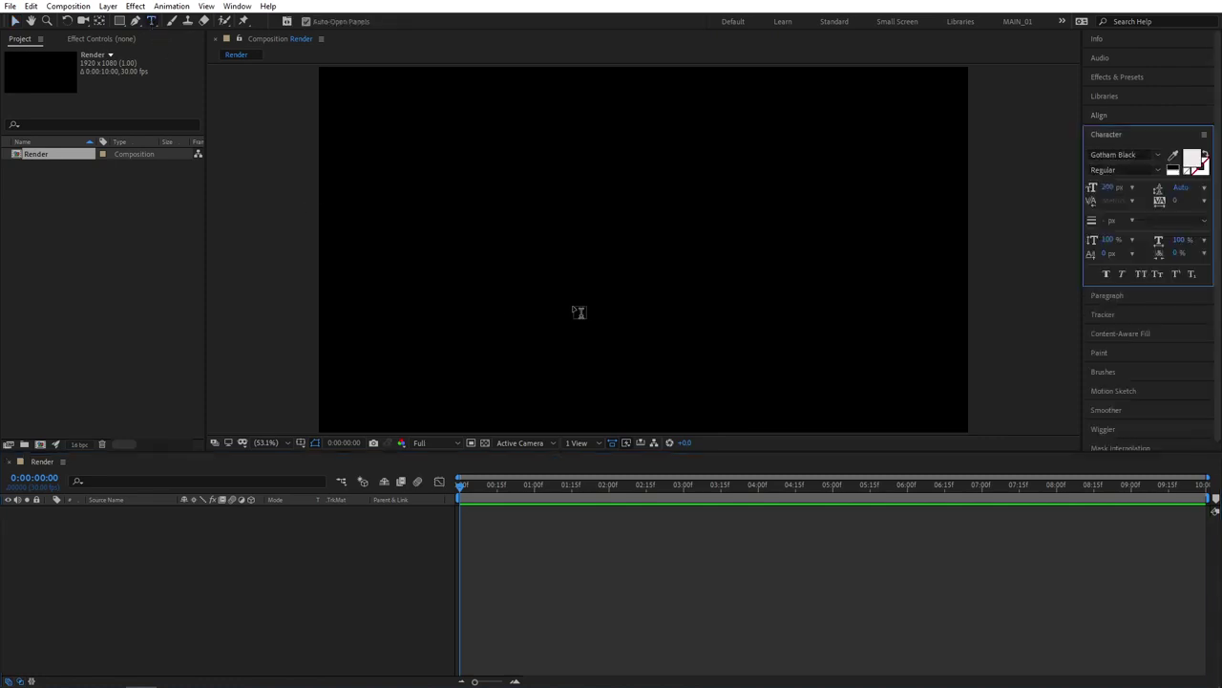
left_click(488, 268)
type("TEXT")
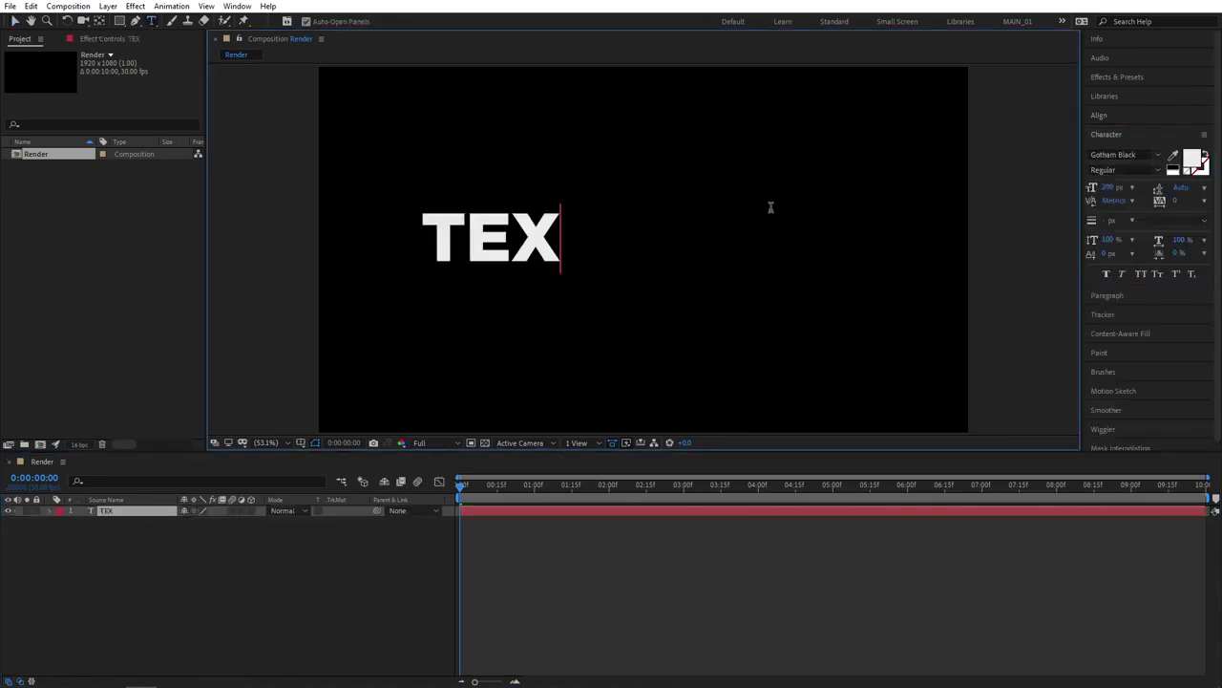
Set the scale of the TEXT layer to 200%.
left_click(124, 511)
key("s")
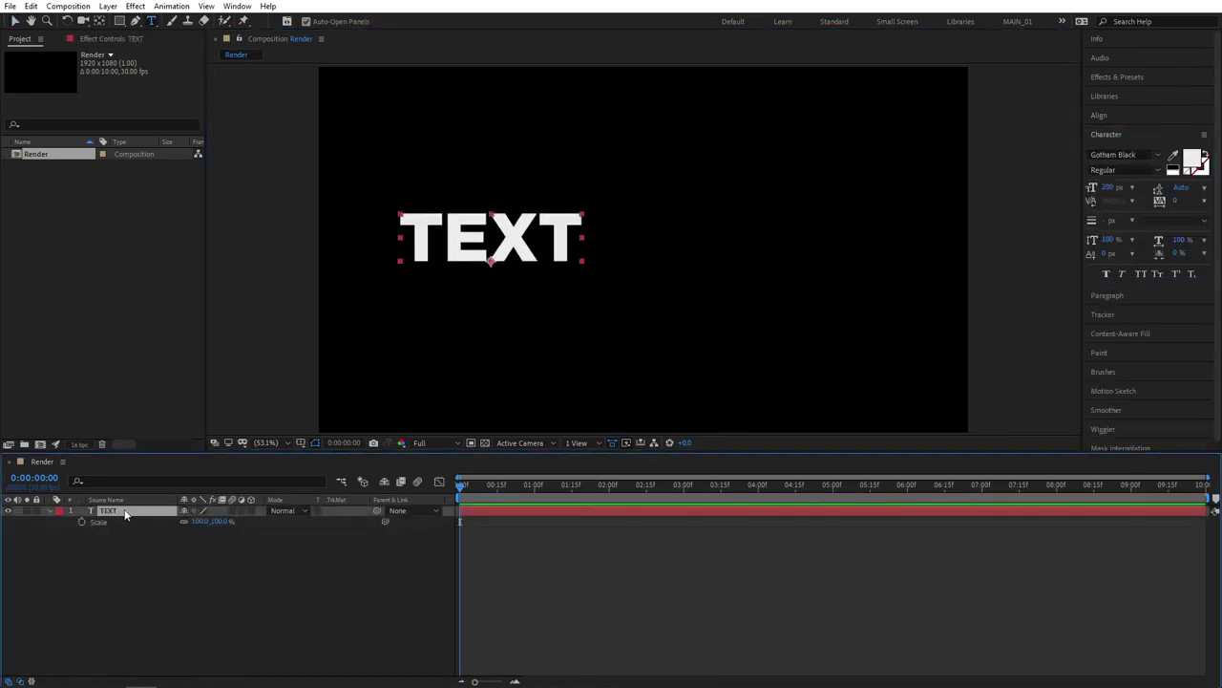
left_click(198, 522)
type("200")
key("Return")
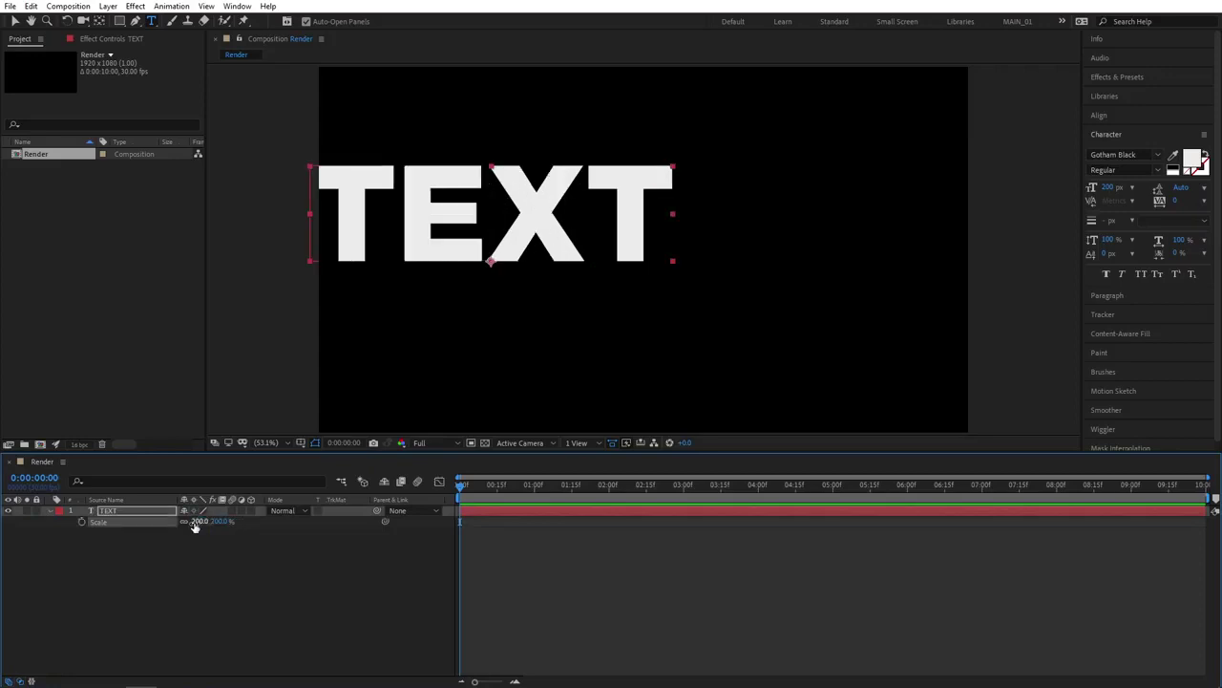
left_click(177, 548)
Center the TEXT layer horizontally and vertically in the composition.
left_click(1100, 115)
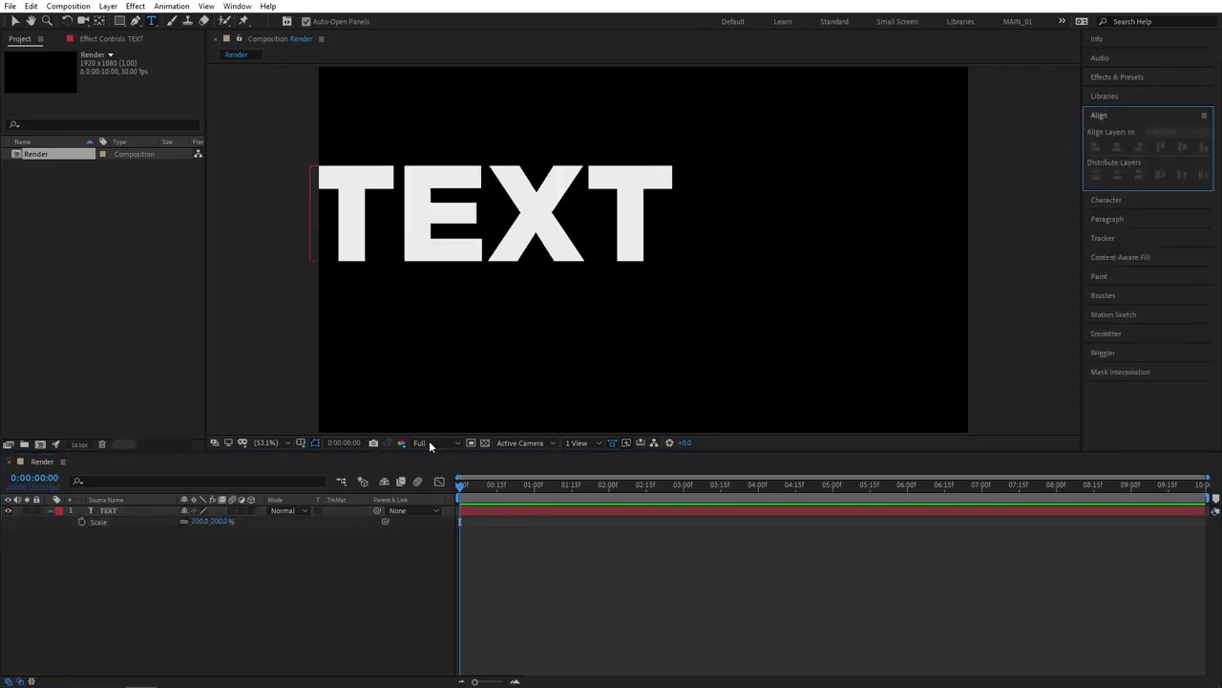
left_click(487, 214)
left_click(1116, 146)
left_click(1181, 146)
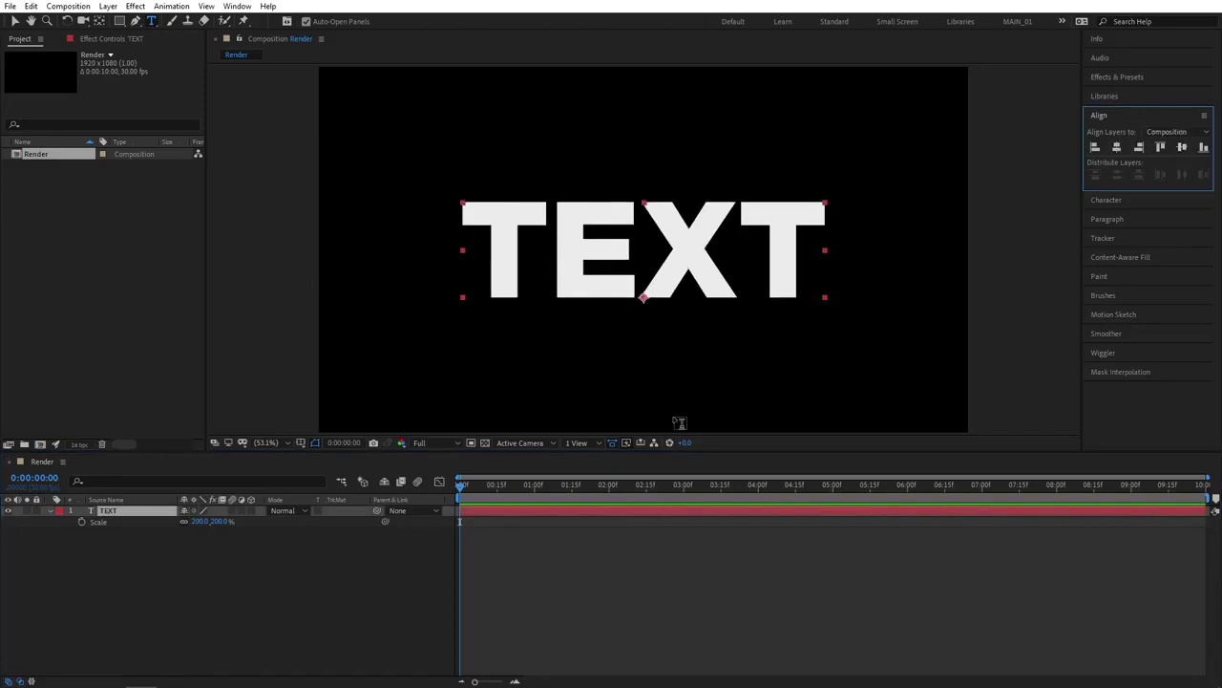
Create shapes from the TEXT layer and delete the original text layer.
right_click(132, 514)
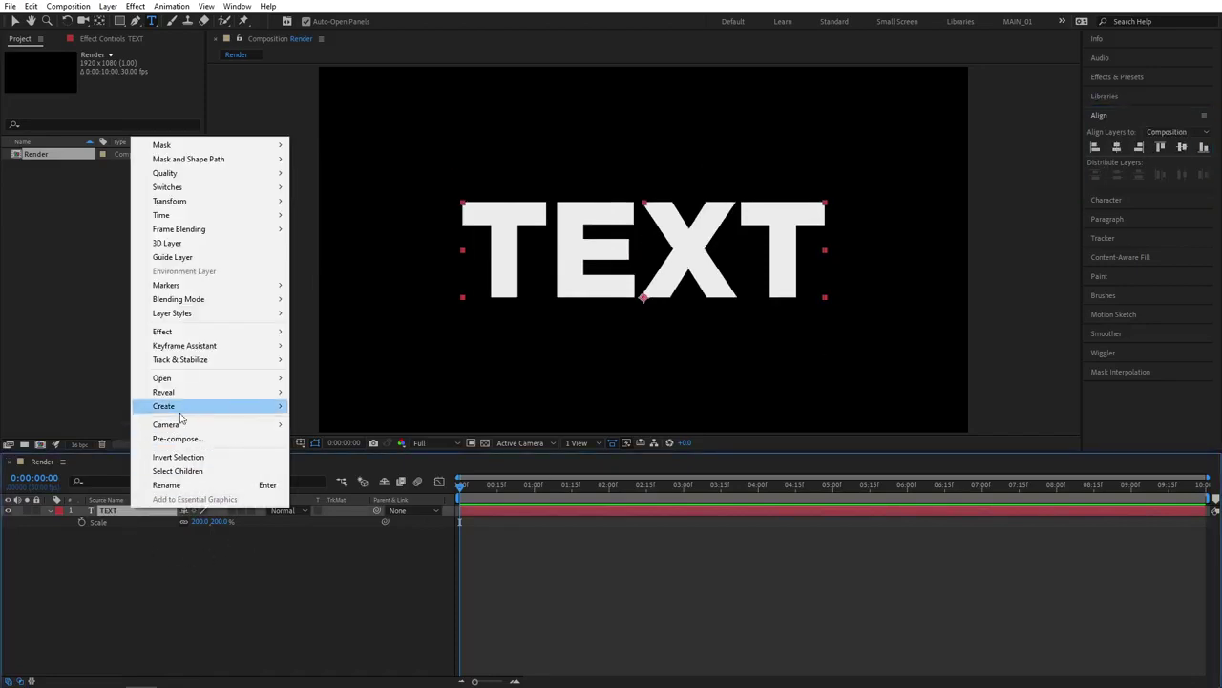
mouse_move(242, 416)
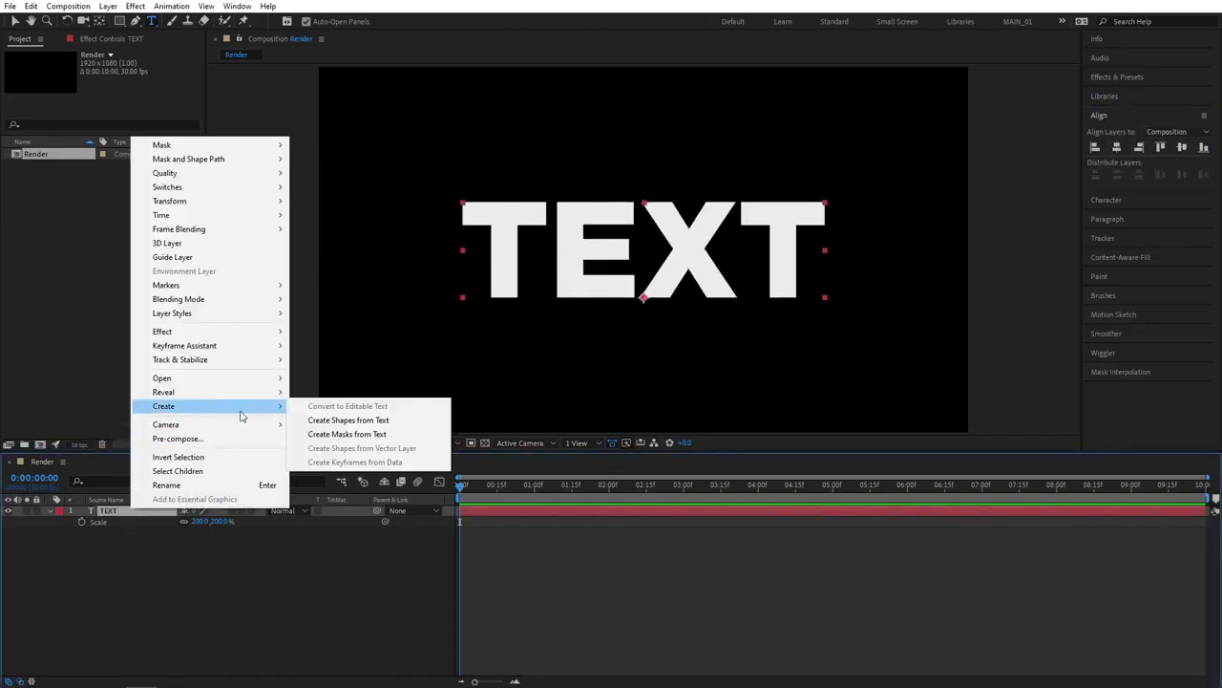
left_click(399, 423)
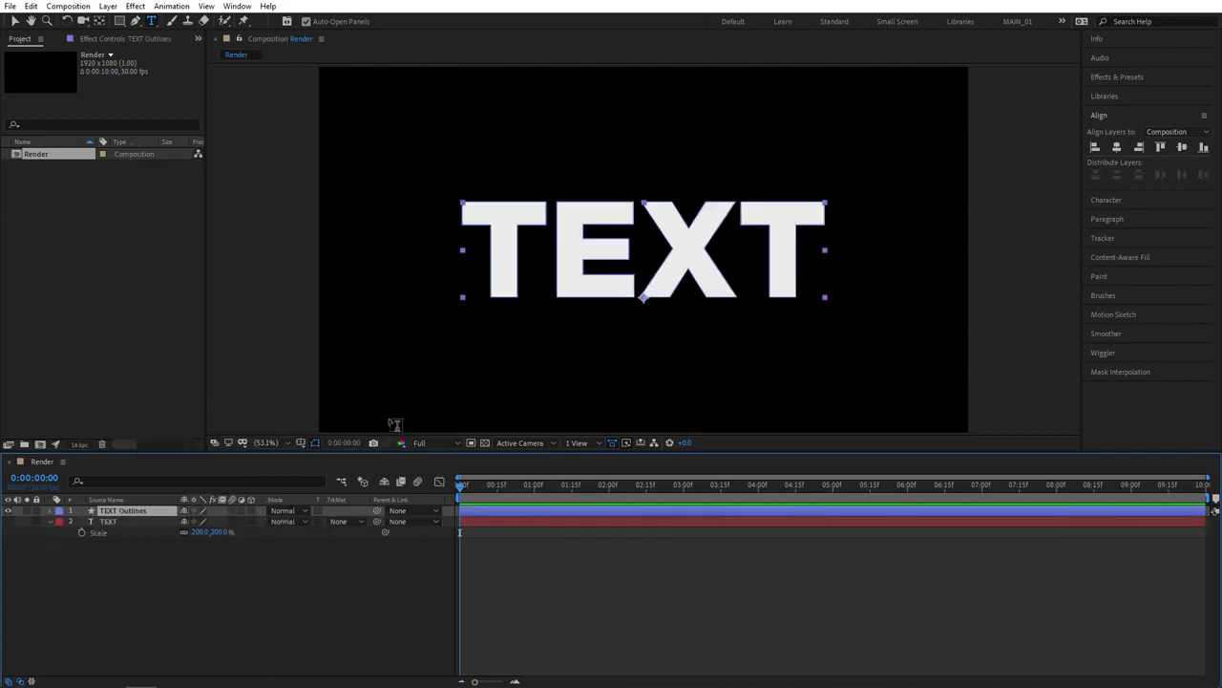
left_click(15, 21)
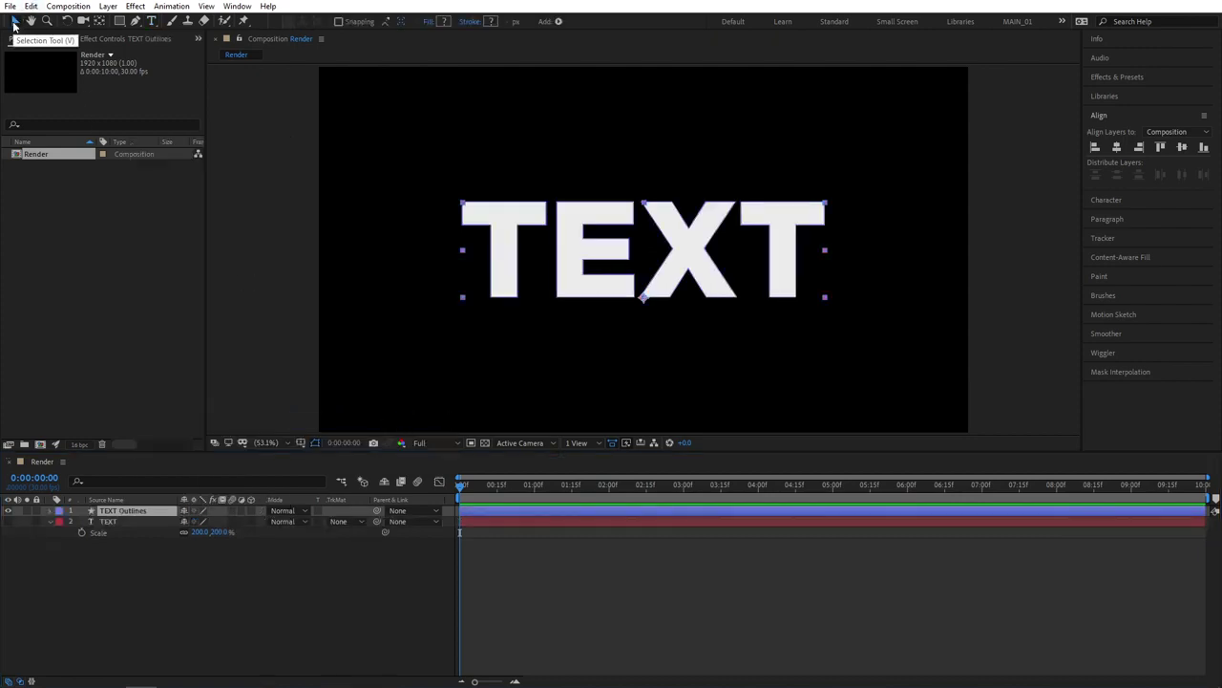
left_click(136, 522)
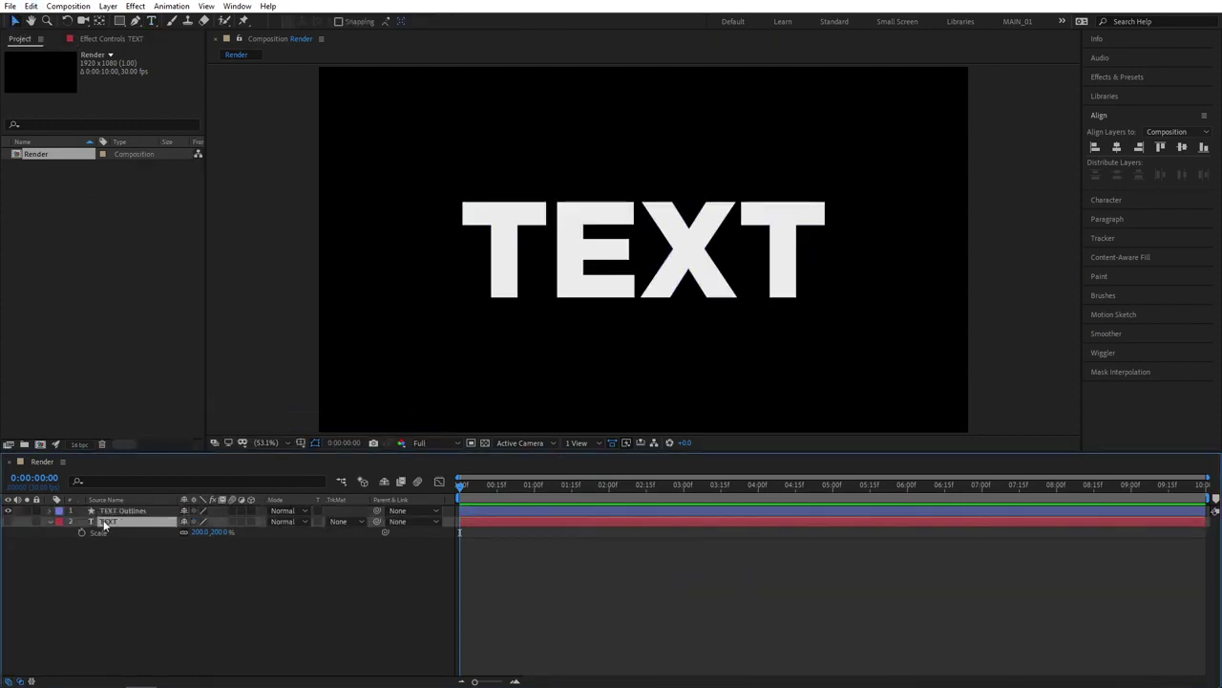
key("Delete")
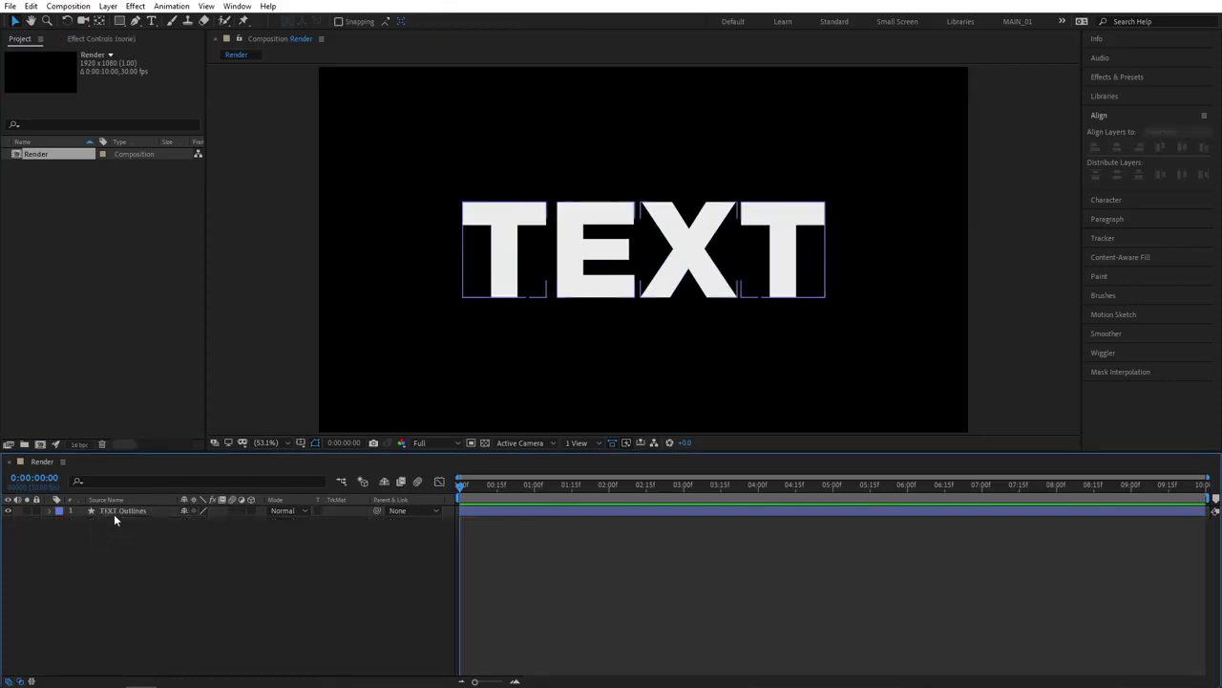
Filter the TEXT Outlines layer's properties by "path" to reveal each letter's Path property.
left_click(120, 512)
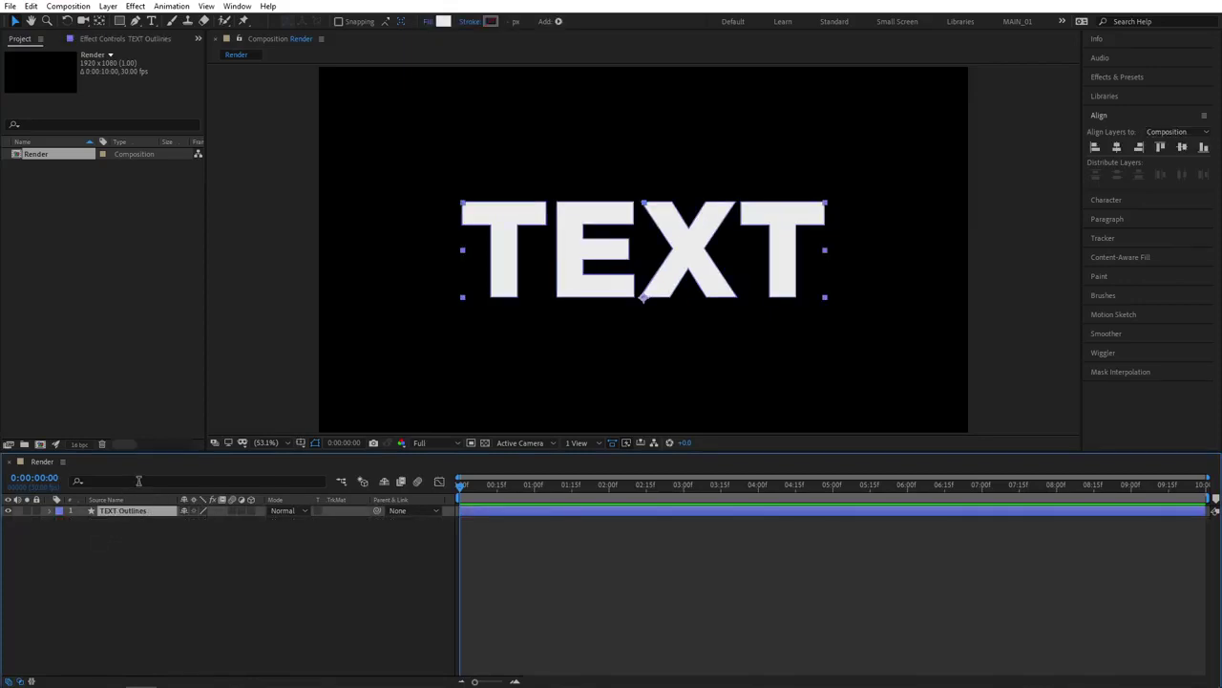
left_click(103, 481)
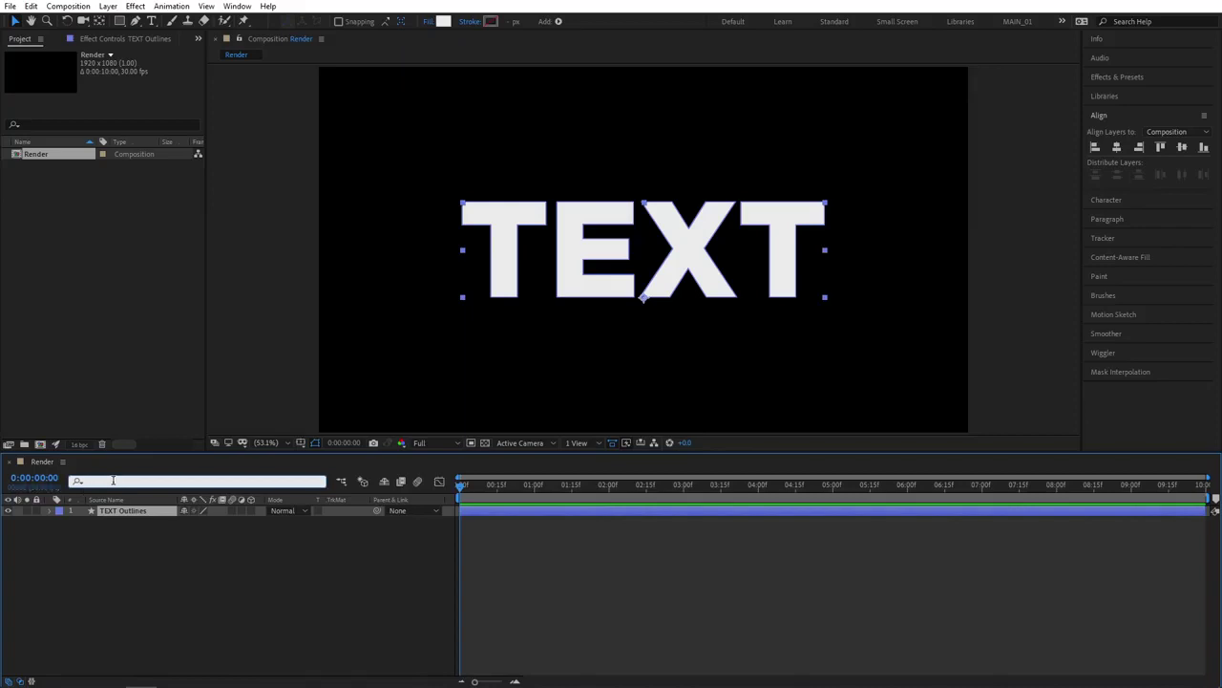
type("path")
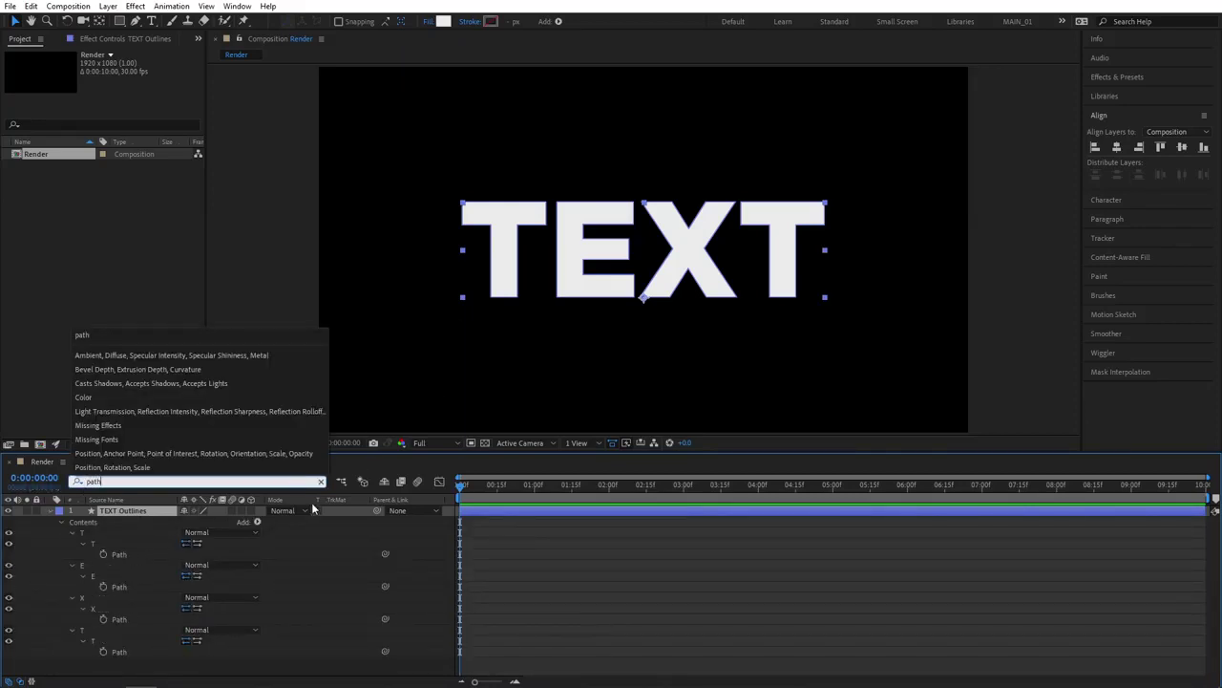
left_click(308, 538)
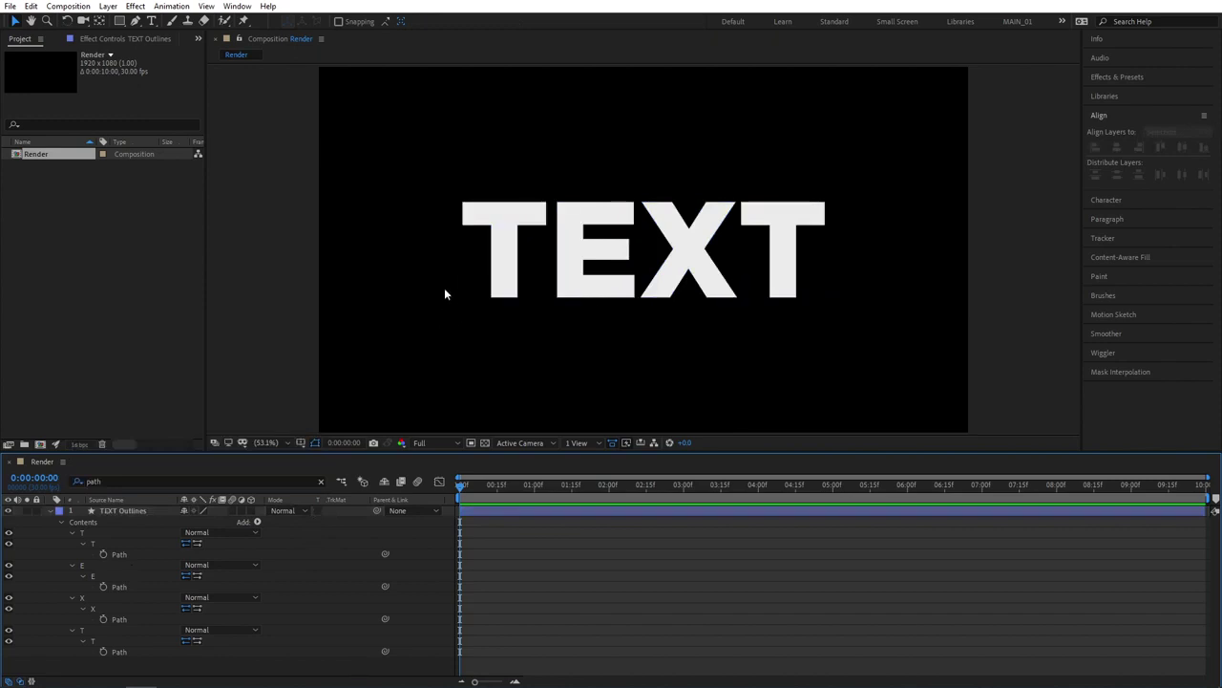
left_click(170, 572)
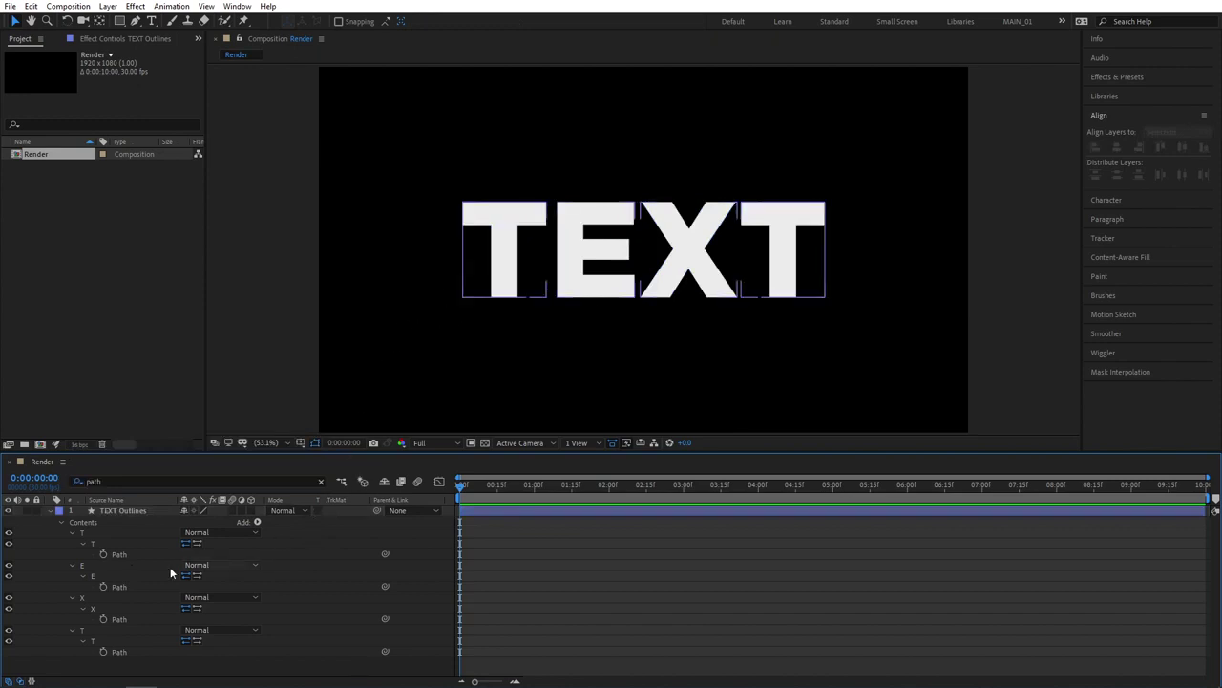
Keyframe the first T's path at 0:00:02:00 and stretch its crossbar points up beyond the frame at 0:00:01:20.
left_click(608, 488)
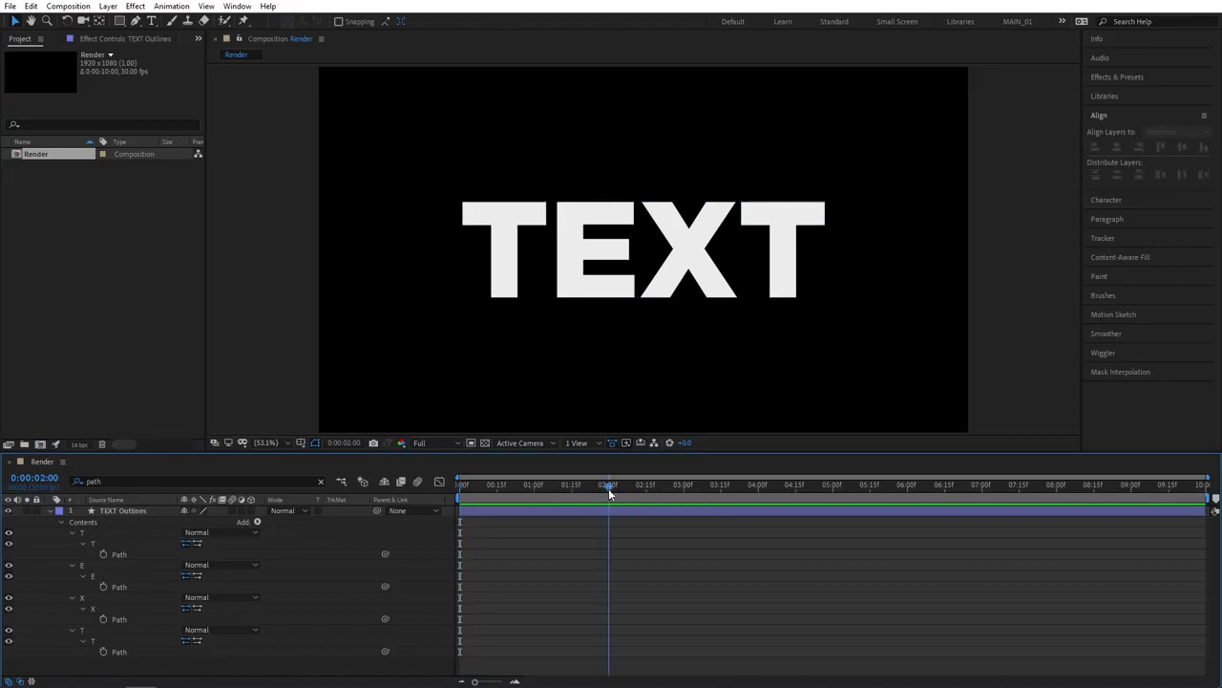
left_click(103, 555)
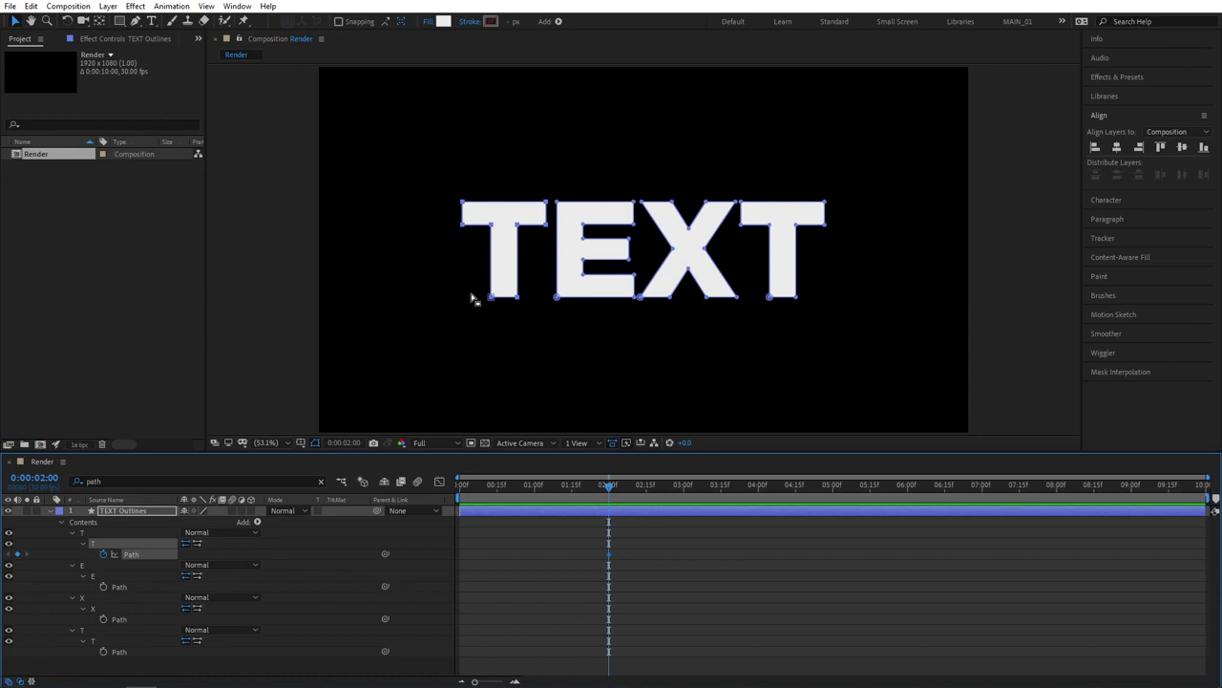
key("shift+Page_Up")
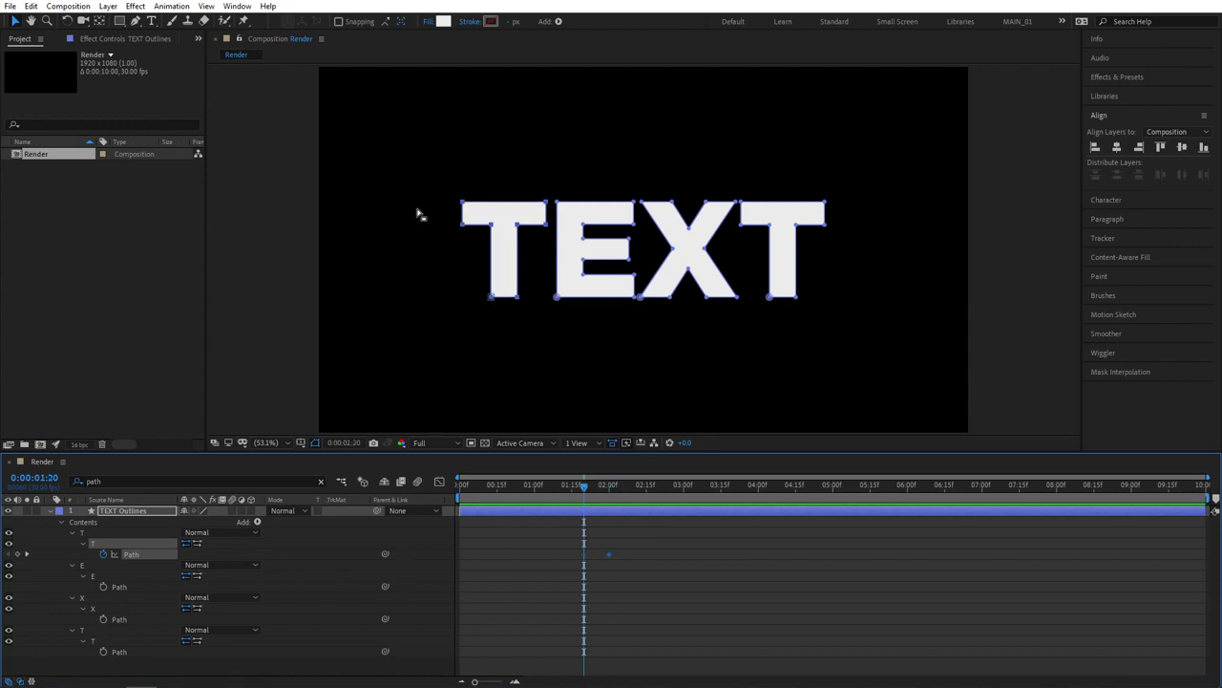
left_click_drag(422, 165, 551, 244)
scroll(563, 169, "up", 3)
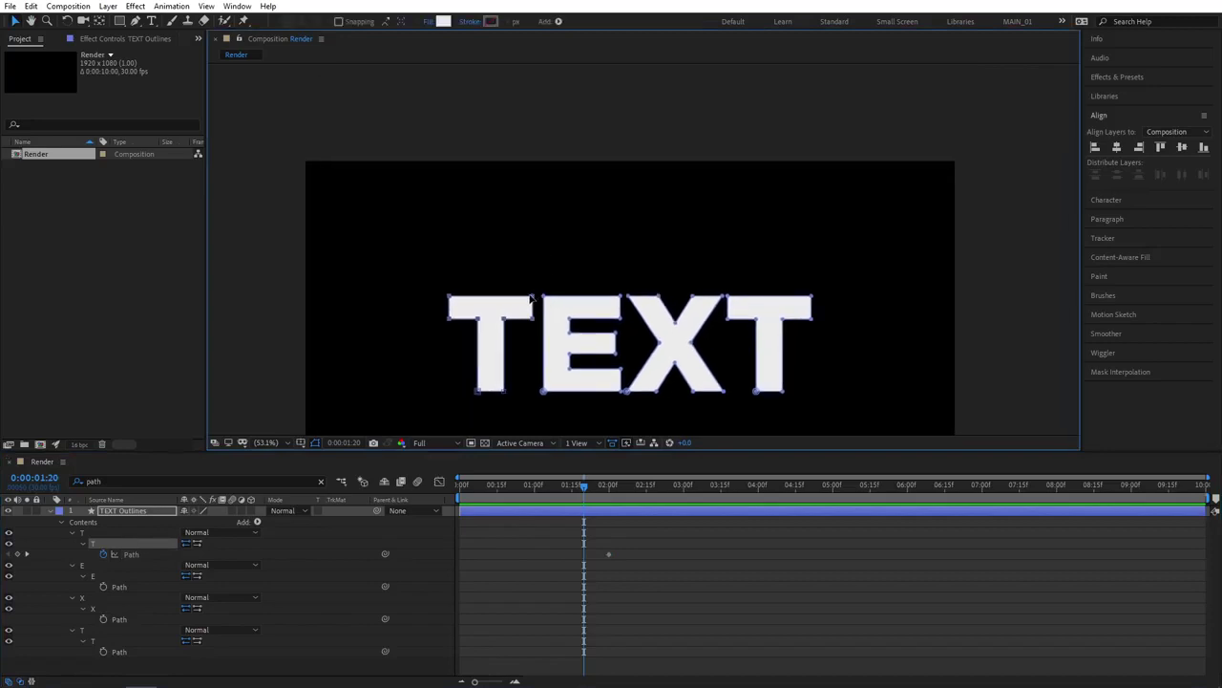
left_click_drag(533, 297, 539, 92)
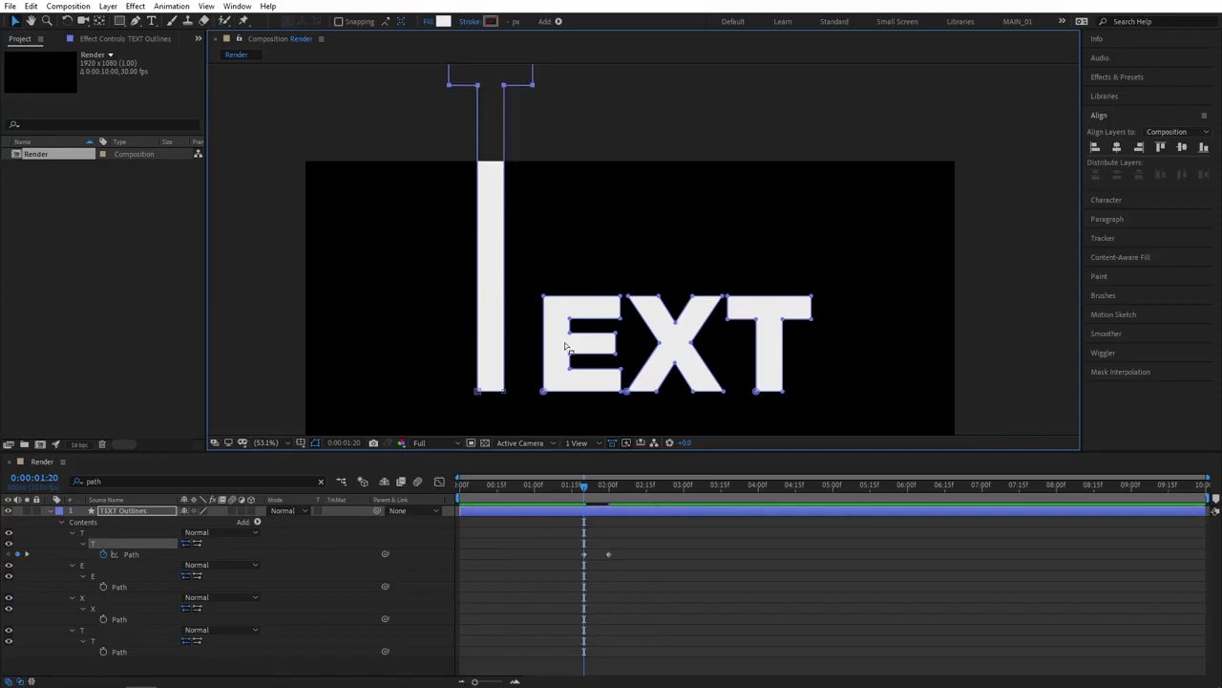
Raise the first T's bottom points above the frame at 0:00:01:10, then return the playhead to 0:00:02:00.
key("shift+Page_Up")
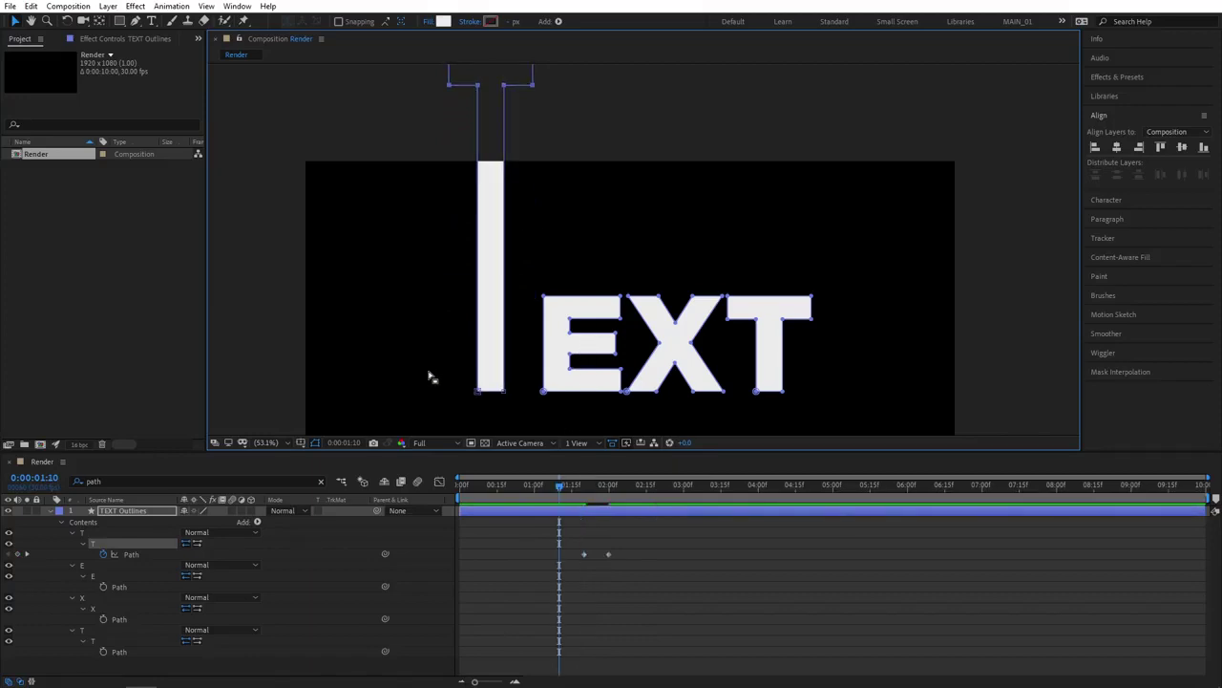
left_click_drag(428, 372, 504, 144)
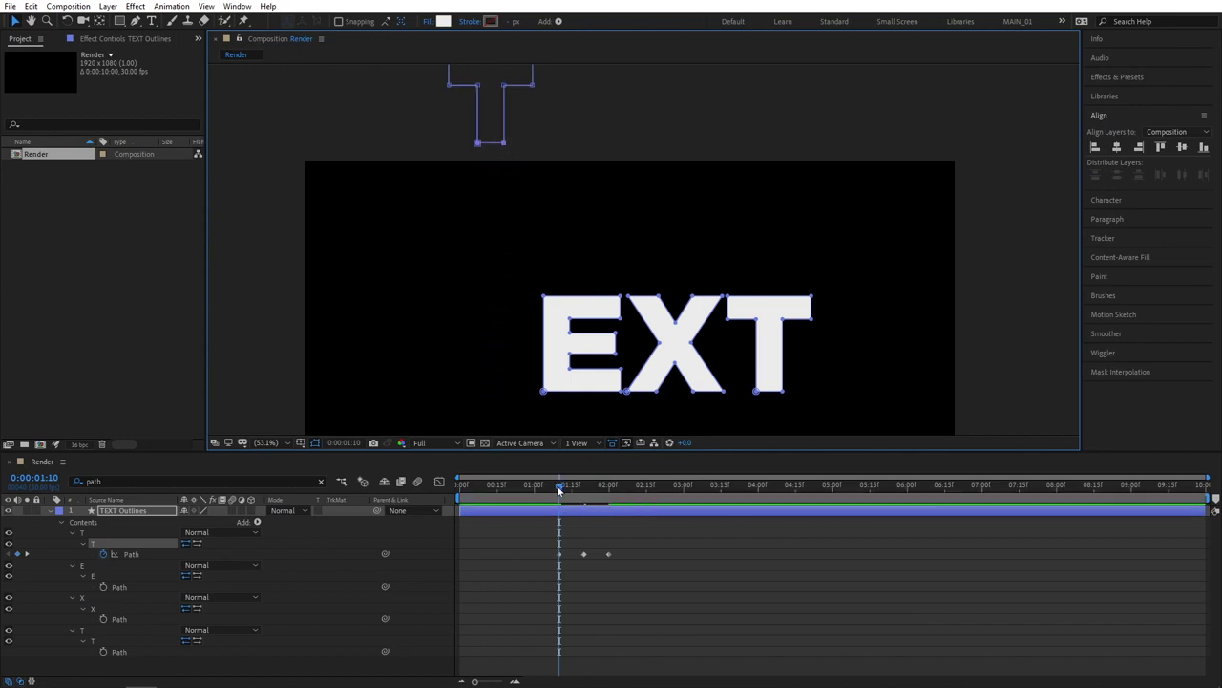
left_click_drag(559, 487, 609, 506)
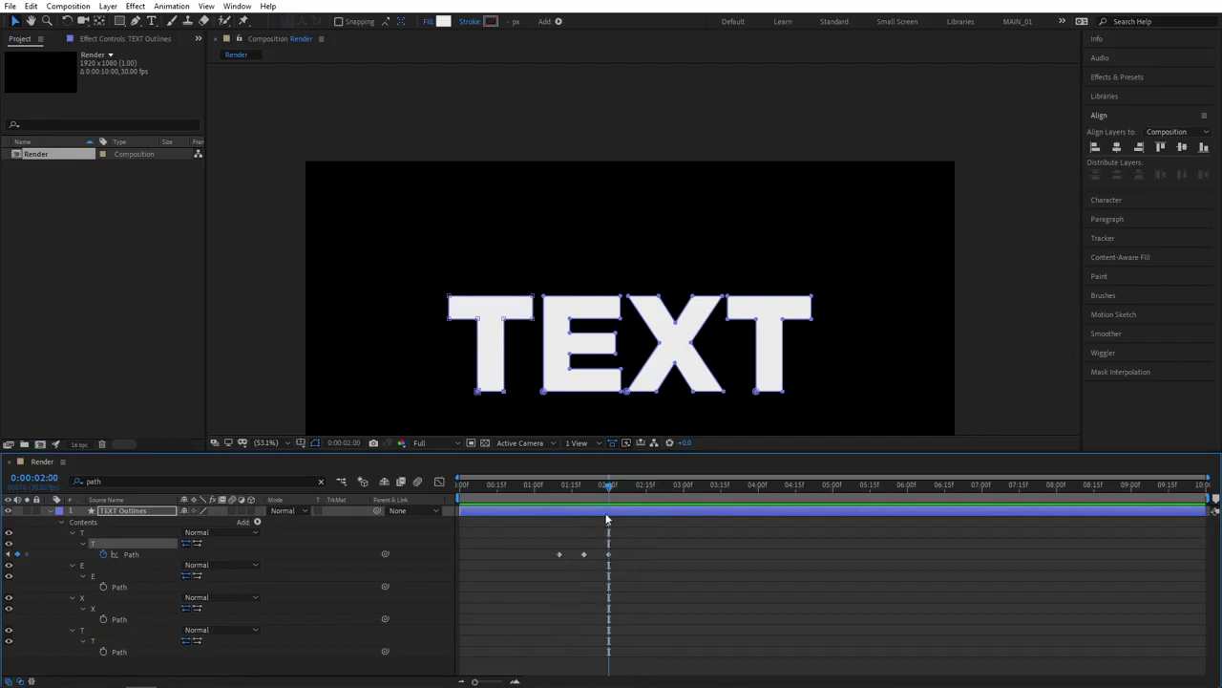
Keyframe the E's path at 0:00:02:00 and stretch its top arm points above the frame at 0:00:01:20.
left_click(102, 587)
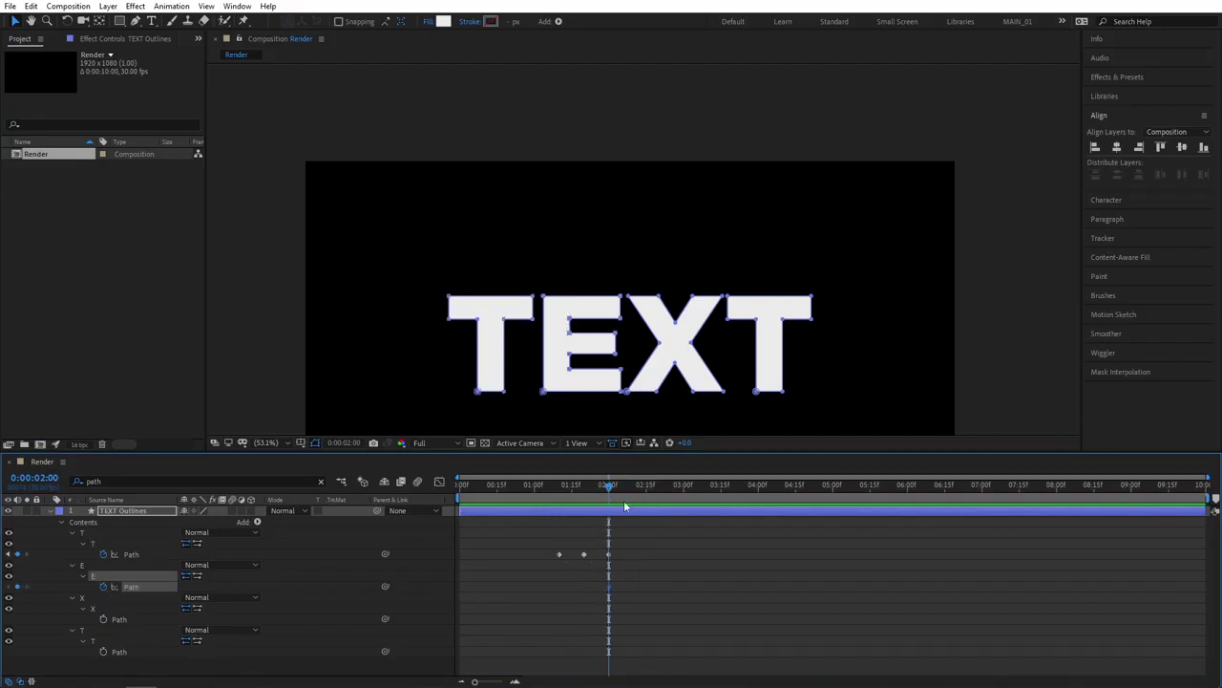
key("j")
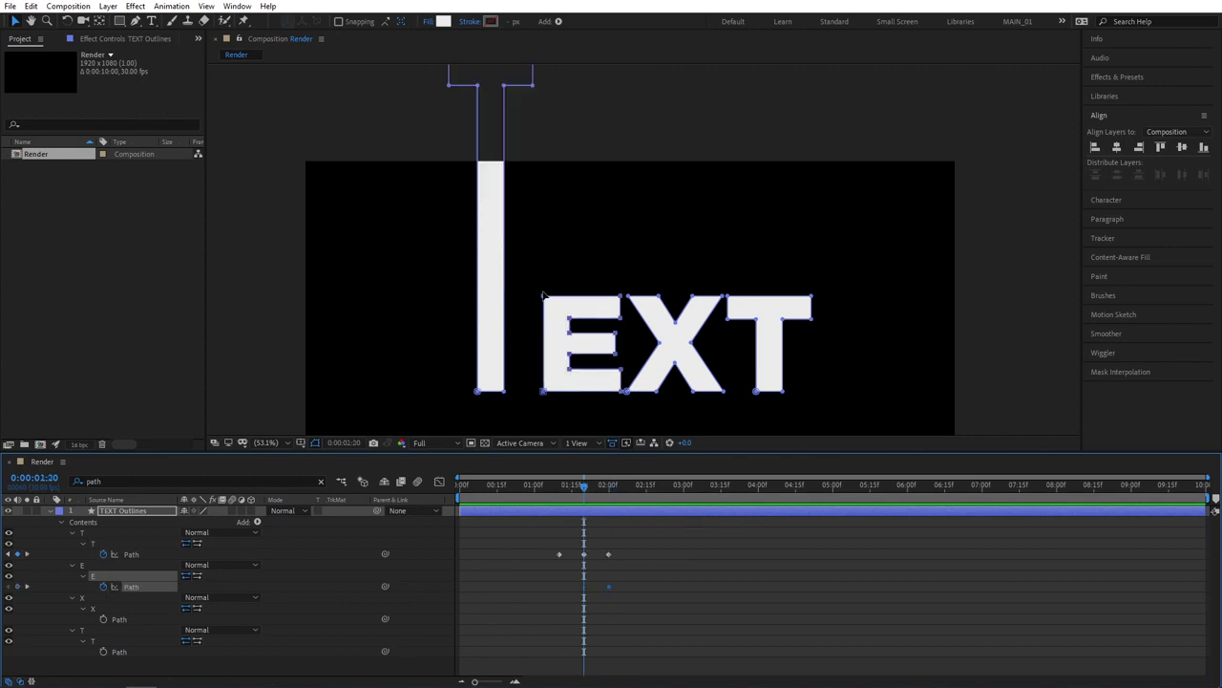
left_click_drag(521, 281, 617, 70)
Raise the E's middle arm points above the frame at 0:00:01:10 and its bottom points at 0:00:01:00, and preview the motion.
key("j")
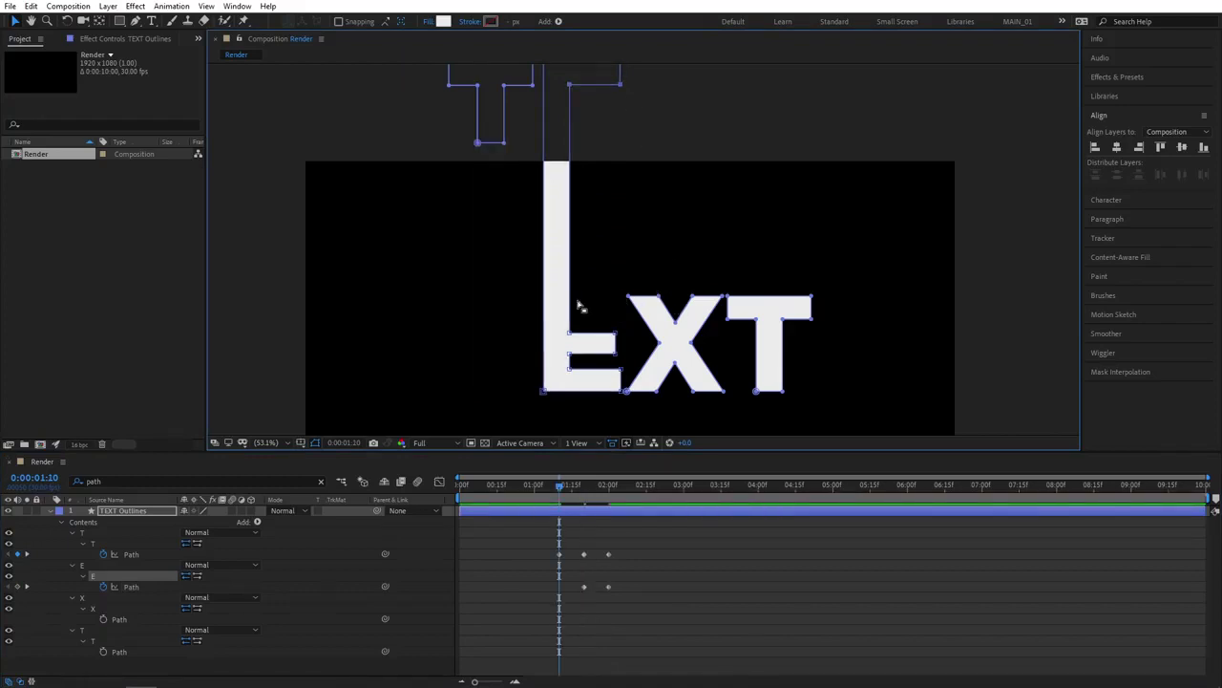
left_click_drag(517, 326, 616, 105)
key("shift+Page_Up")
left_click_drag(493, 348, 625, 137)
left_click_drag(537, 484, 602, 483)
key("space")
key("space")
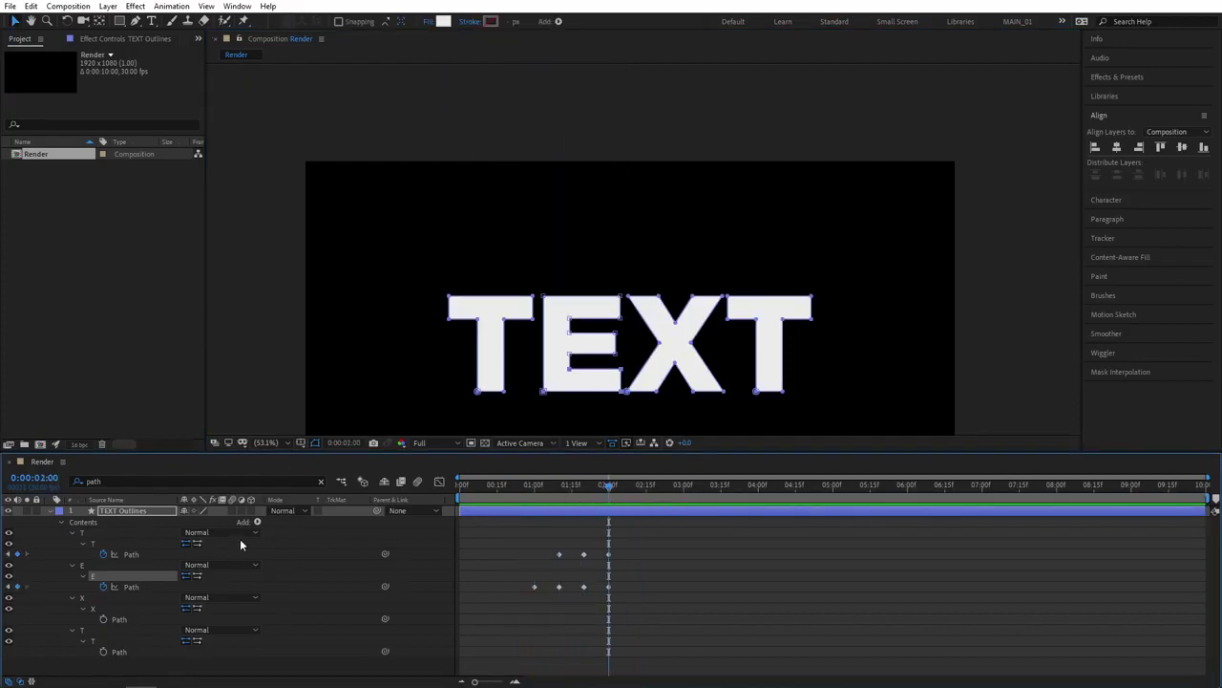
Keyframe the X's path at 0:00:02:00 and stretch its top points up beyond the frame at 0:00:01:20.
left_click(104, 620)
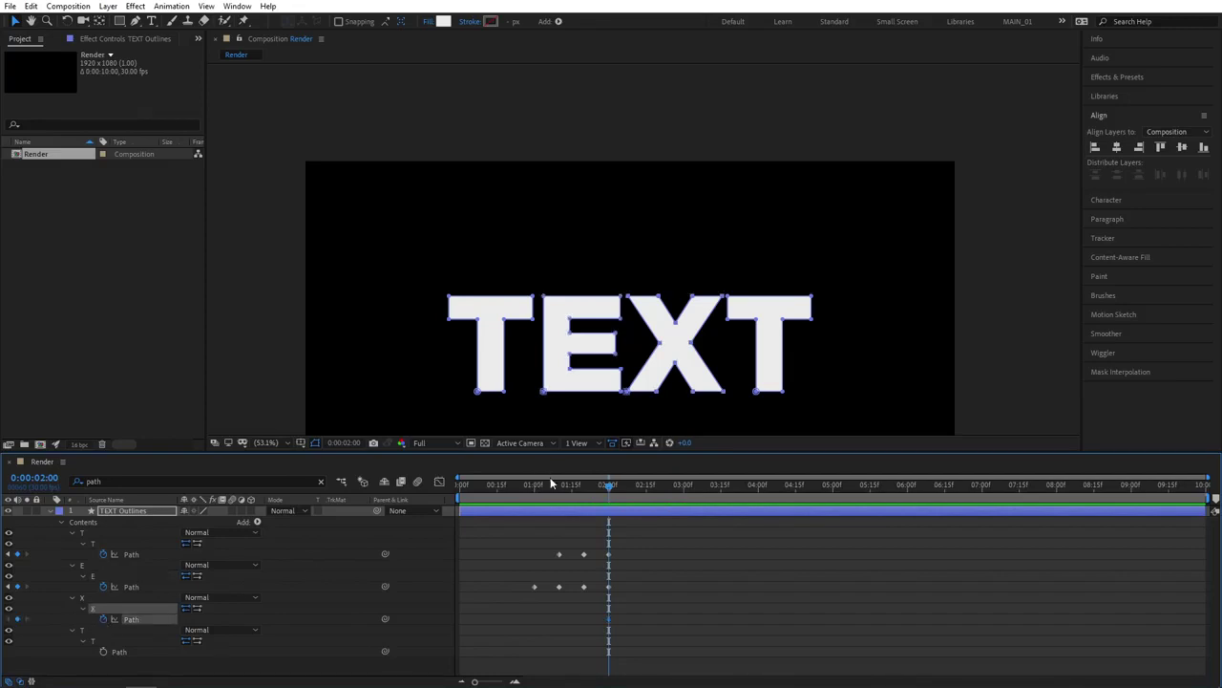
key("j")
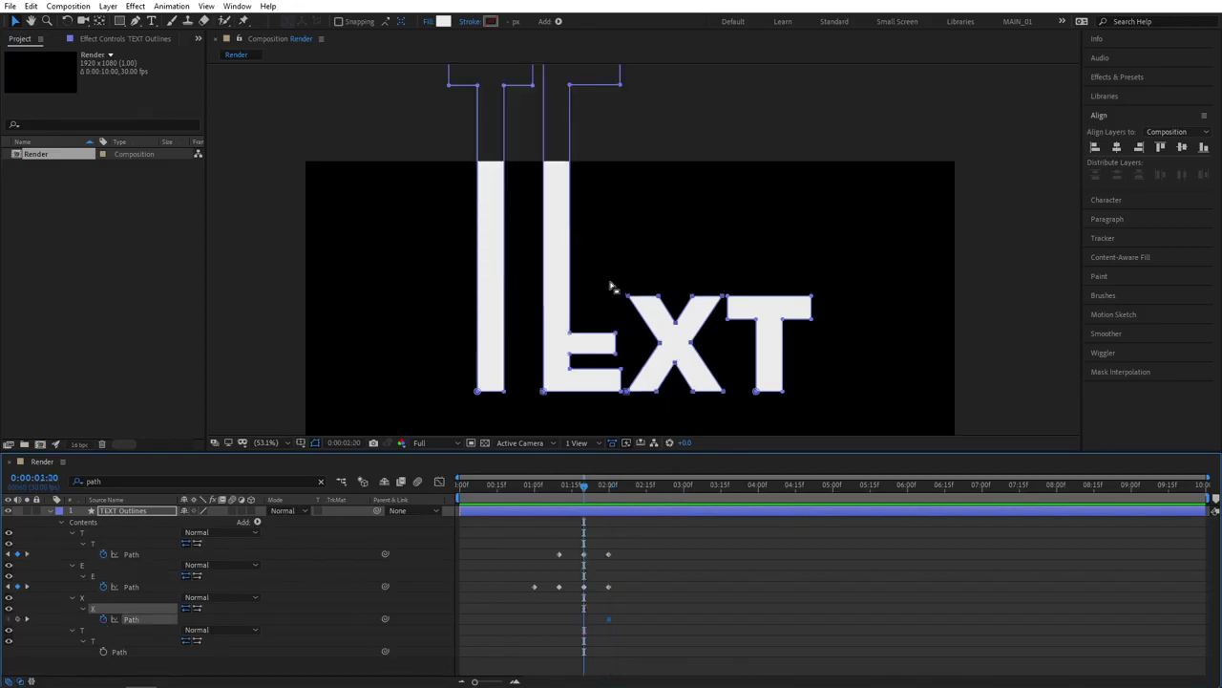
left_click_drag(610, 282, 691, 56)
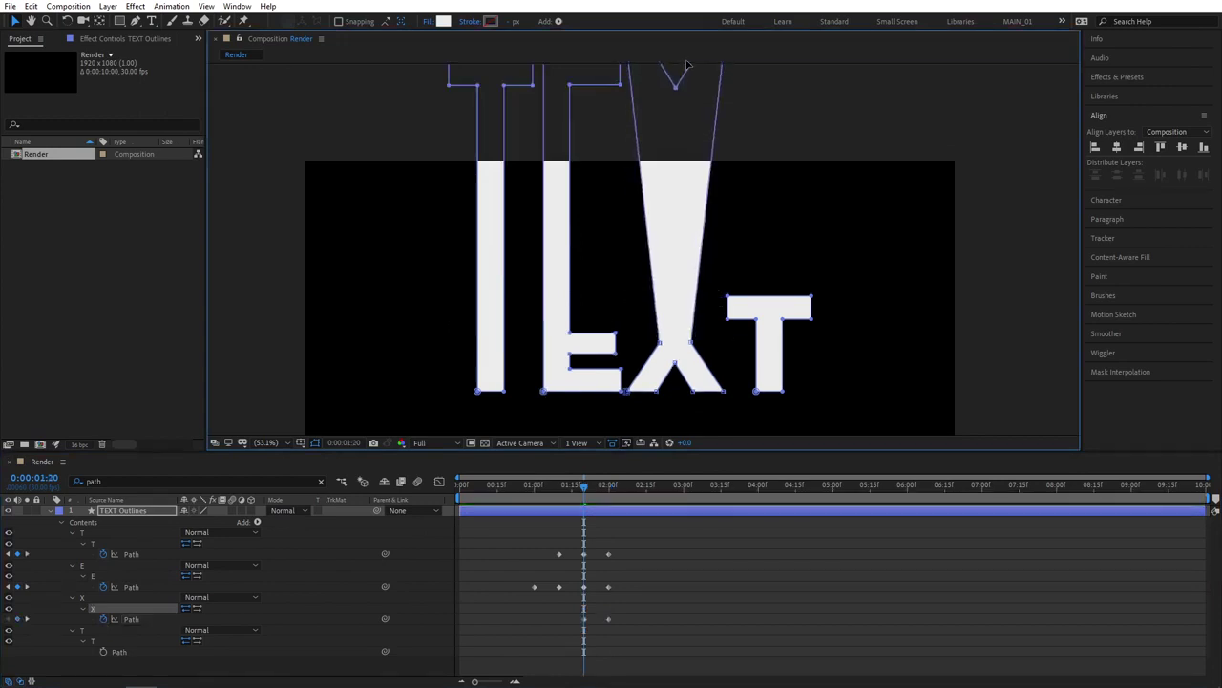
Raise the X's middle points above the frame at 0:00:01:10 and its bottom points at 0:00:01:00.
key("j")
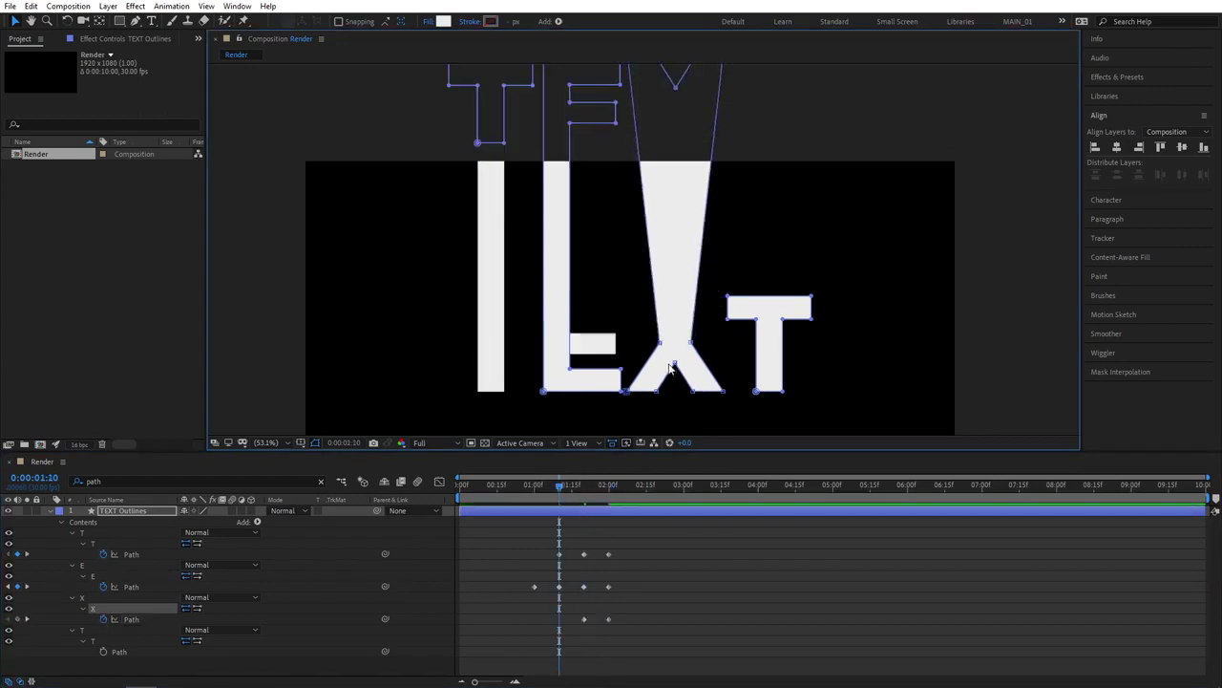
left_click_drag(638, 323, 691, 101)
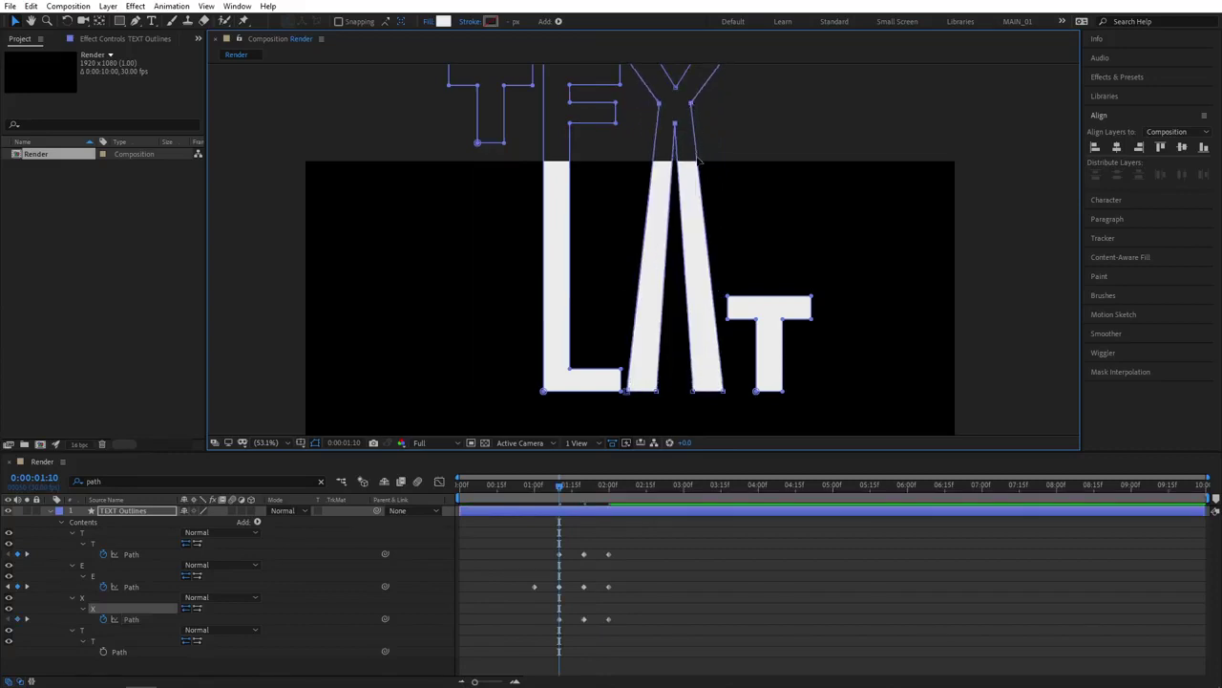
key("j")
left_click_drag(588, 367, 709, 165)
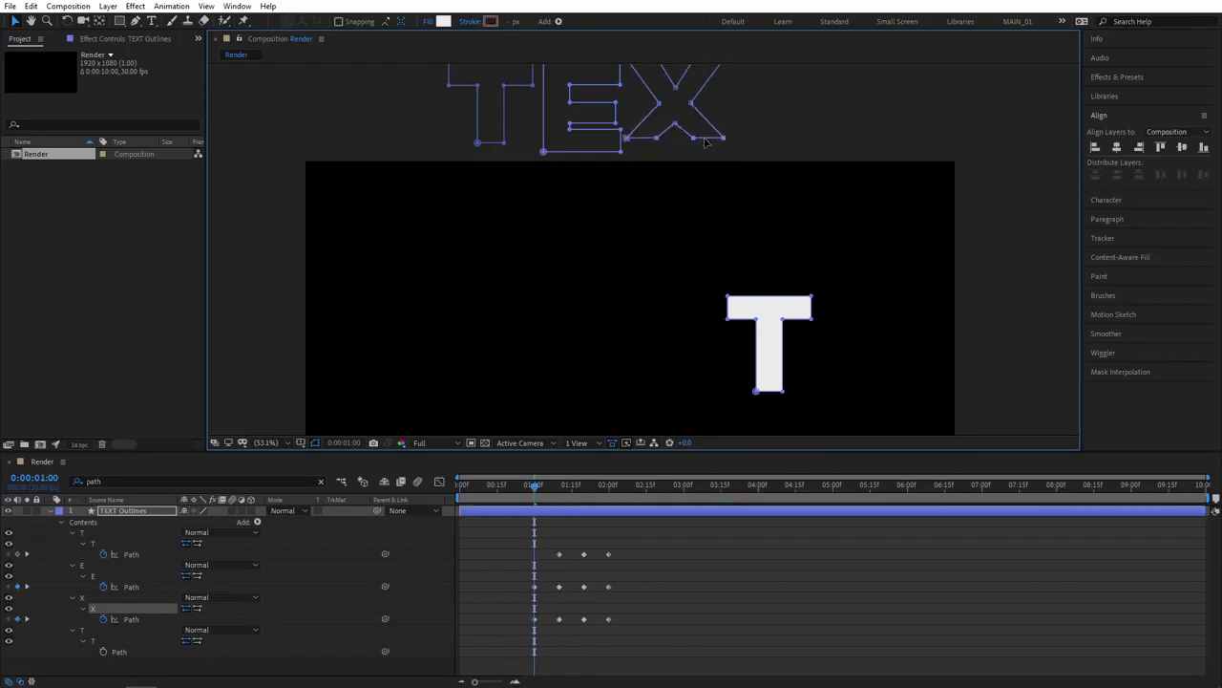
Keyframe the last T's path at 0:00:02:00 and stretch its crossbar points above the frame at 0:00:01:20.
left_click_drag(533, 485, 608, 489)
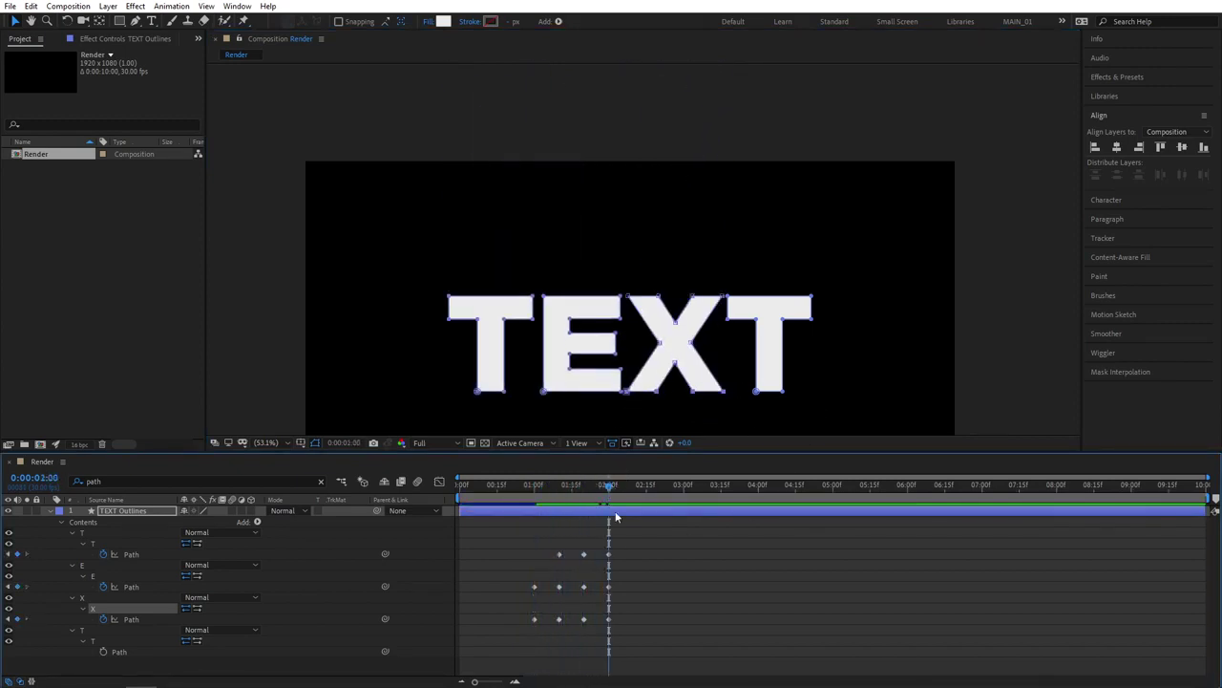
left_click(105, 654)
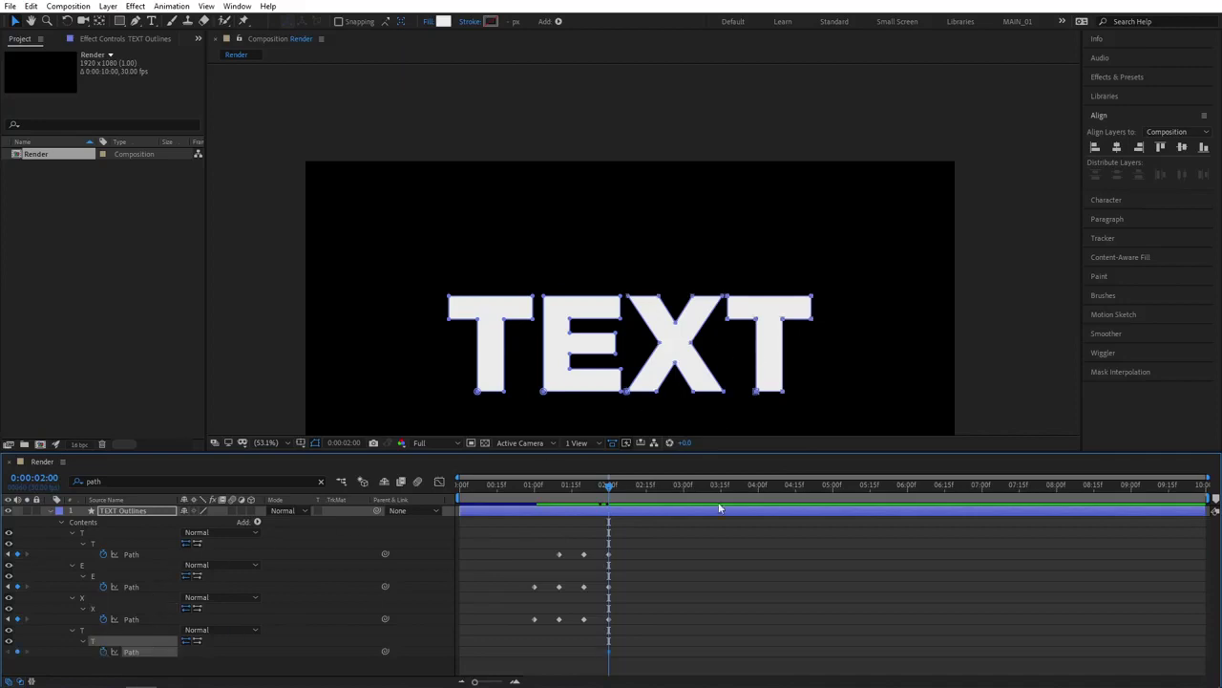
key("shift+Page_Up")
left_click_drag(718, 298, 827, 341)
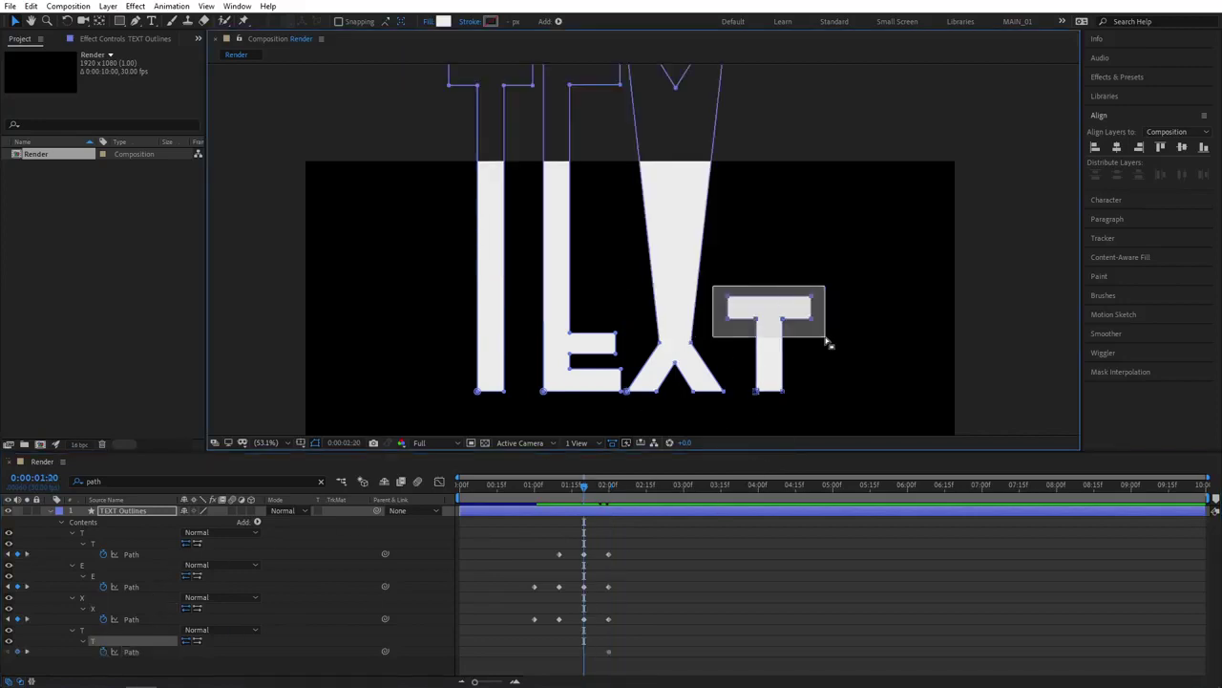
left_click_drag(811, 298, 791, 67)
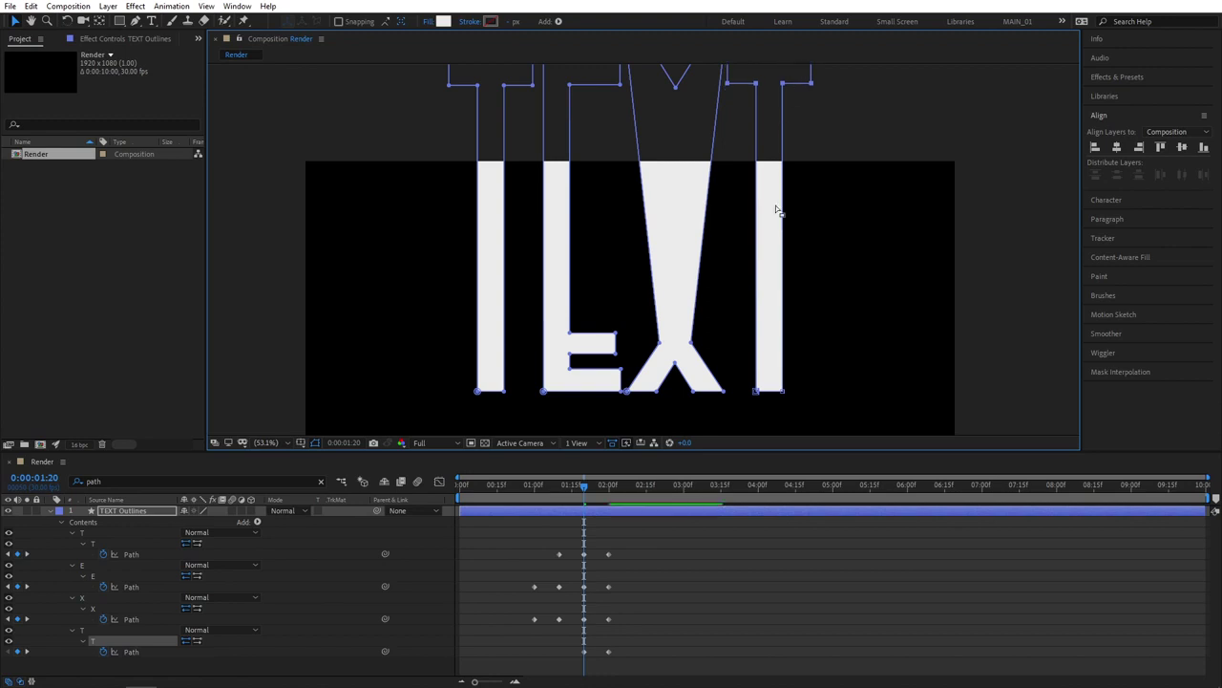
Raise the last T's bottom points above the frame at 0:00:01:10 and preview all four letters dropping in.
key("shift+Page_Up")
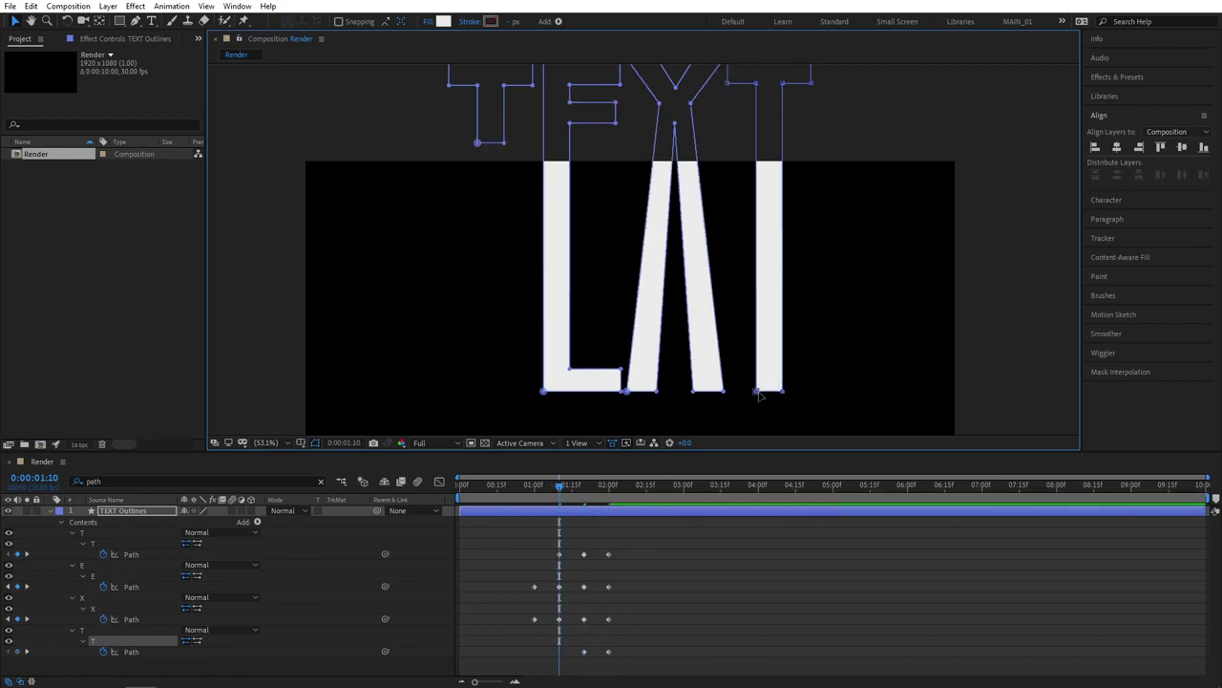
left_click_drag(759, 394, 751, 136)
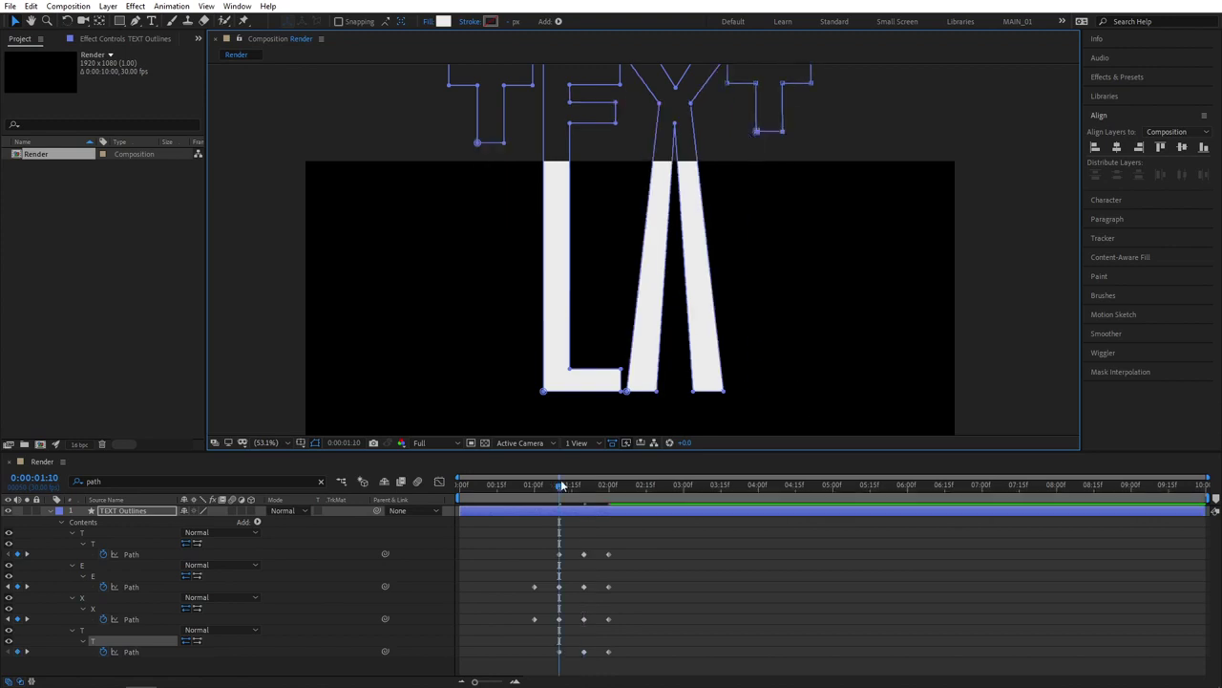
left_click_drag(560, 484, 498, 485)
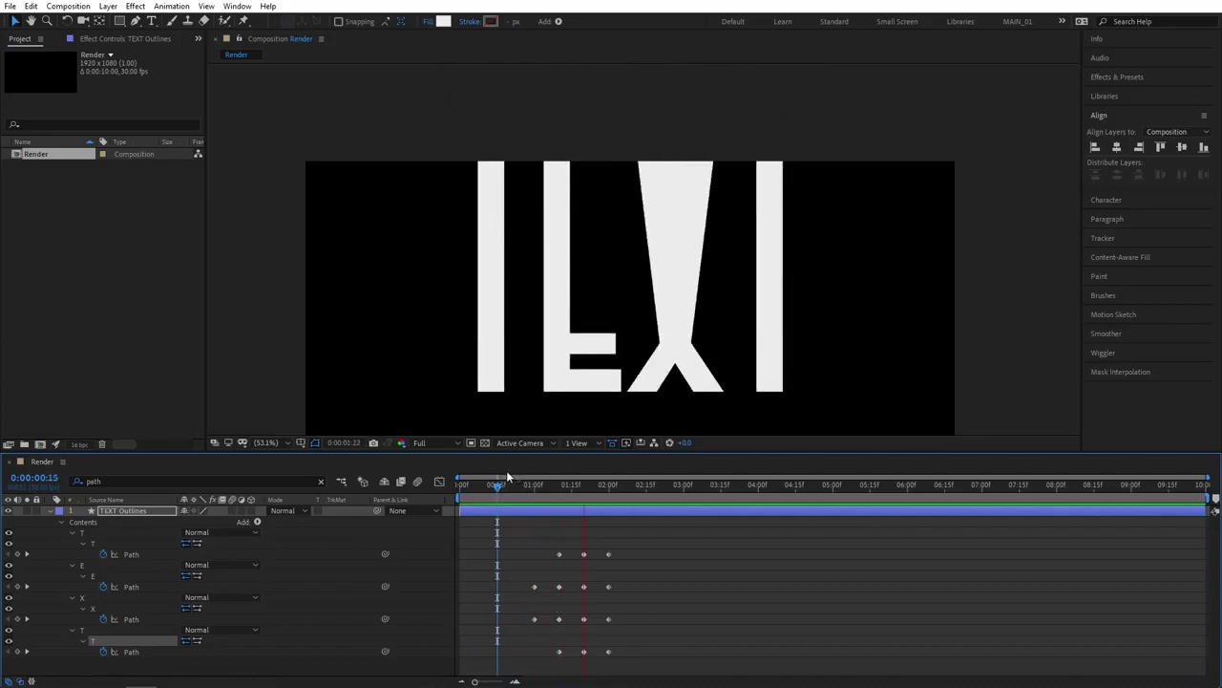
key("space")
Apply Easy Ease to all path keyframes of the four letters and preview the eased motion.
left_click(608, 485)
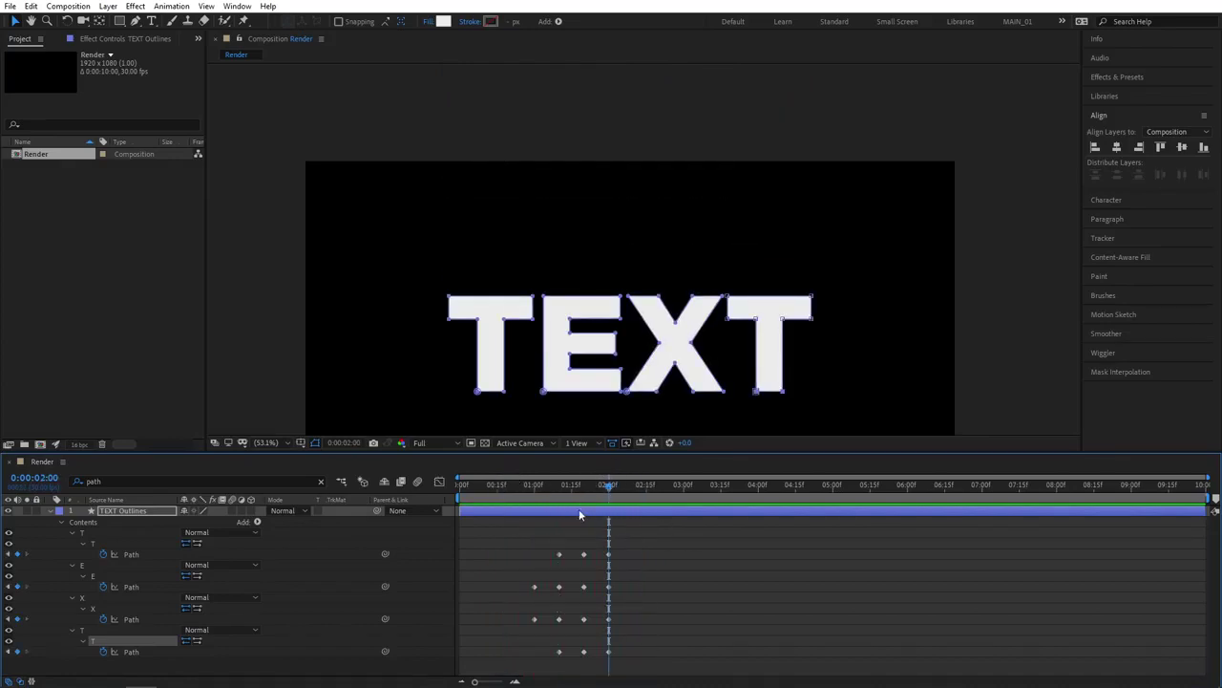
left_click(579, 514)
left_click_drag(686, 542, 450, 665)
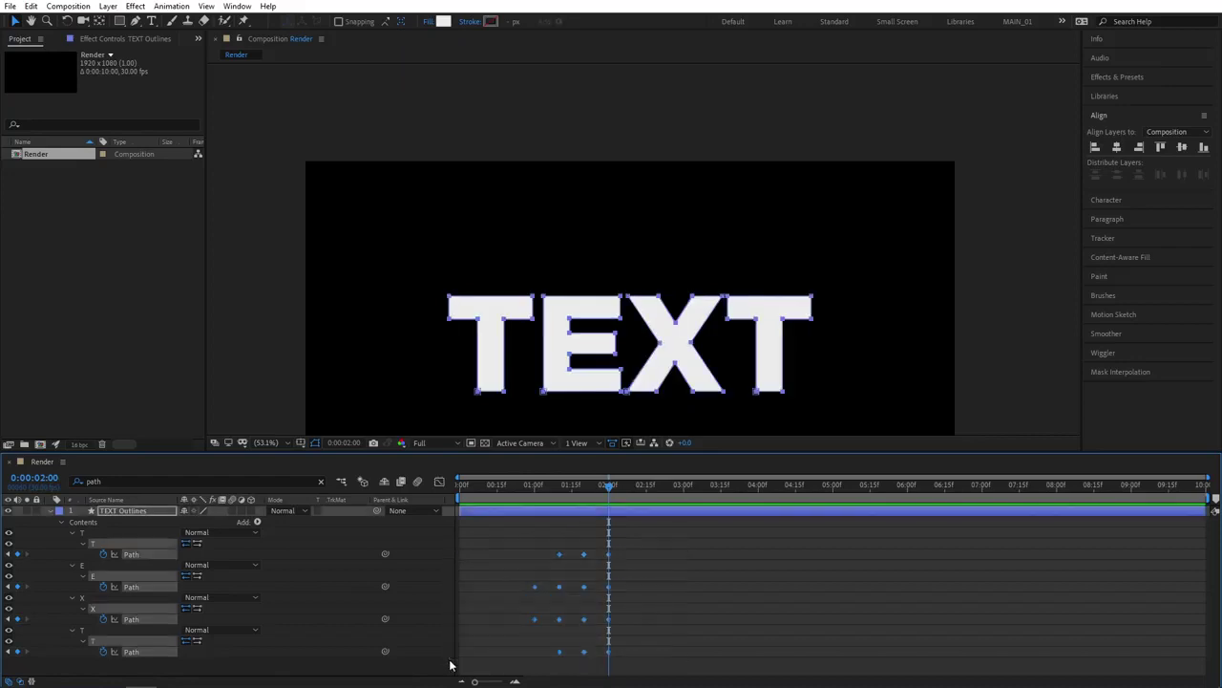
right_click(559, 556)
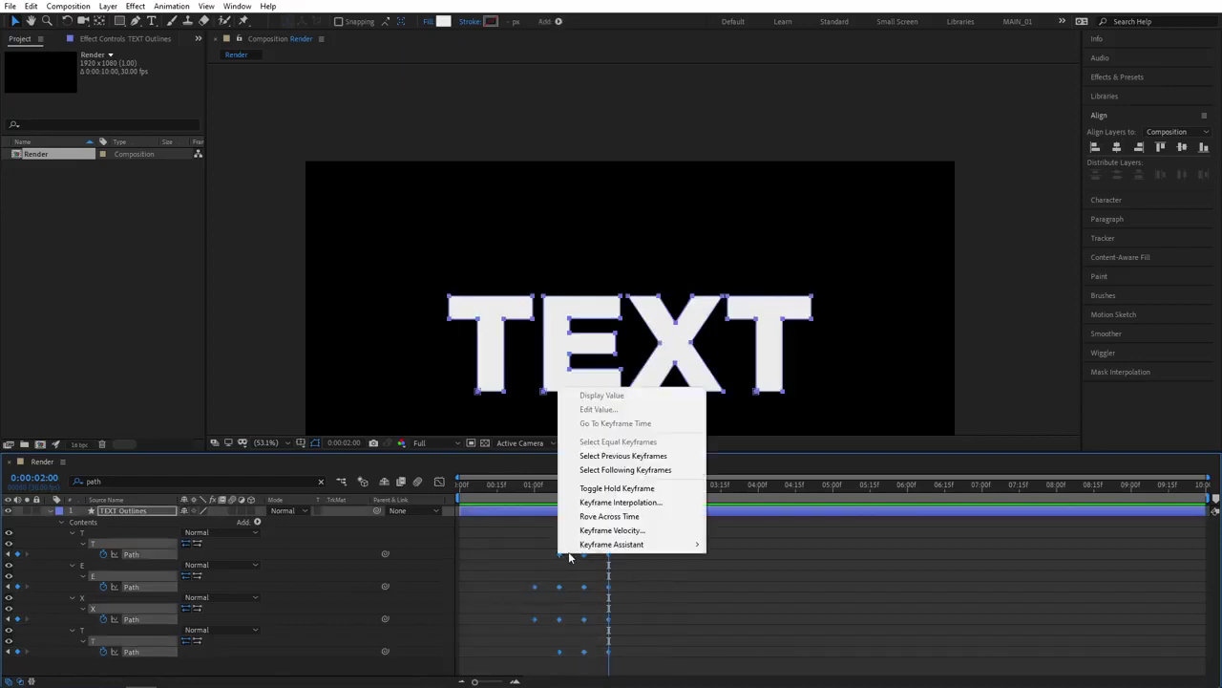
mouse_move(659, 544)
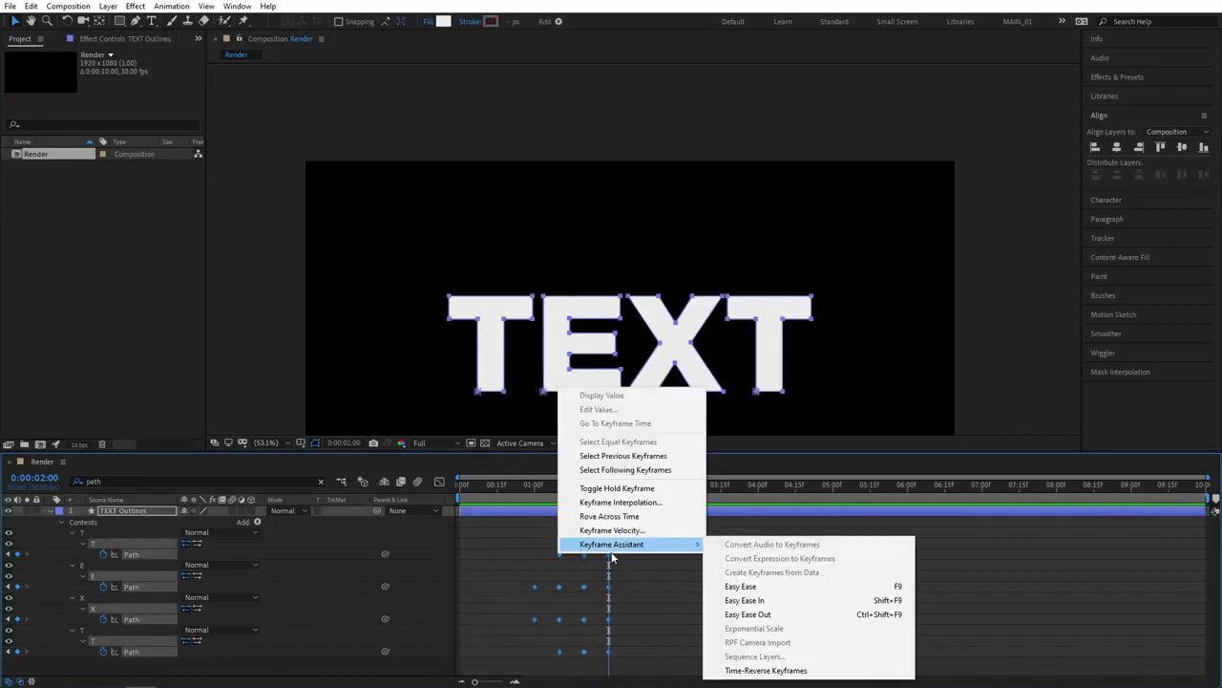
left_click(869, 586)
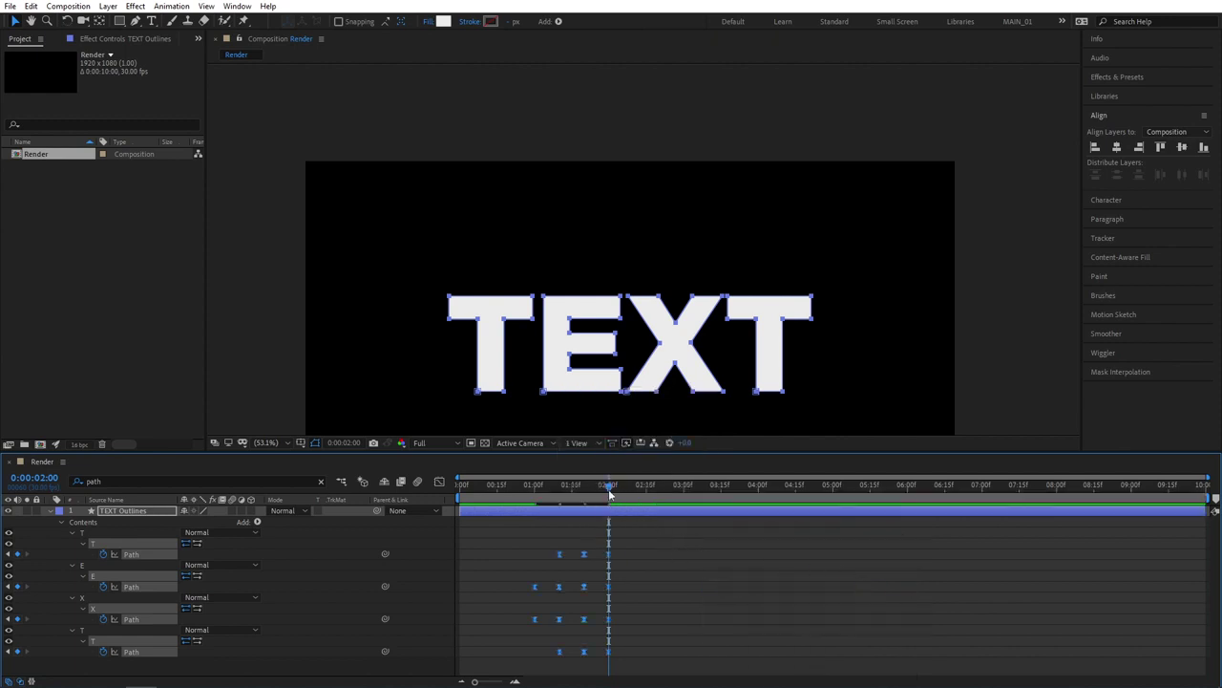
left_click_drag(609, 493, 533, 493)
key("space")
key("space")
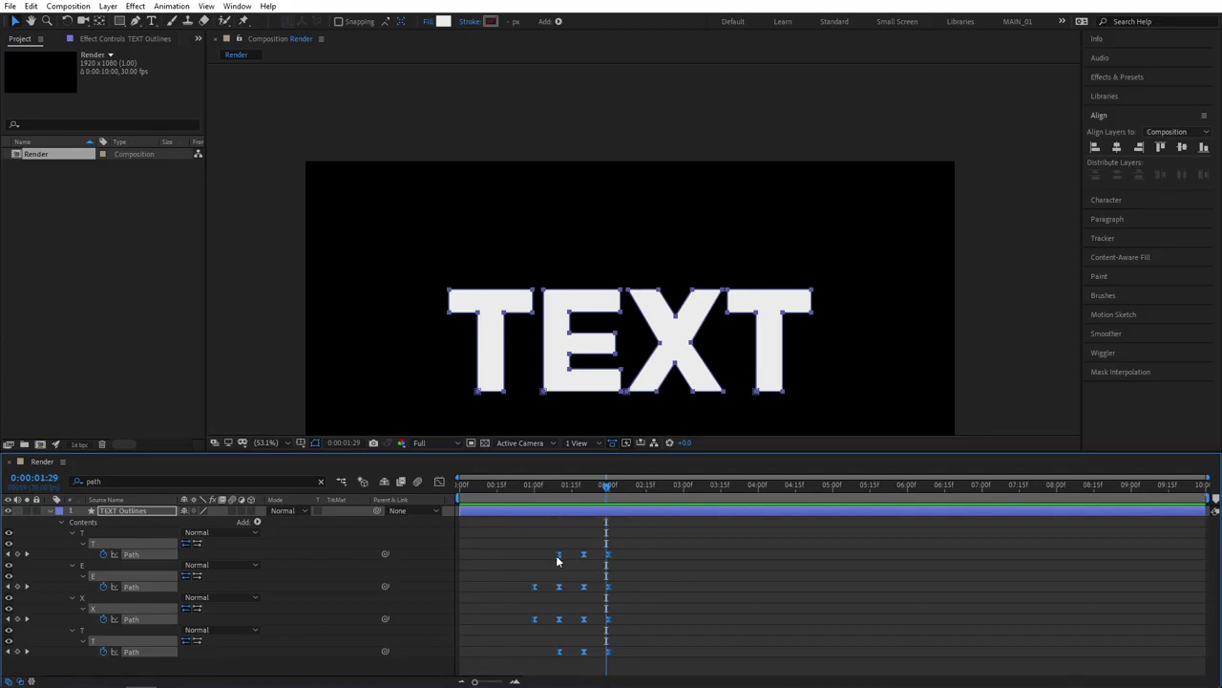
Shift the first T's path keyframes to start at 0:00:00:00 and preview its drop.
left_click(520, 537)
left_click_drag(475, 489, 437, 491)
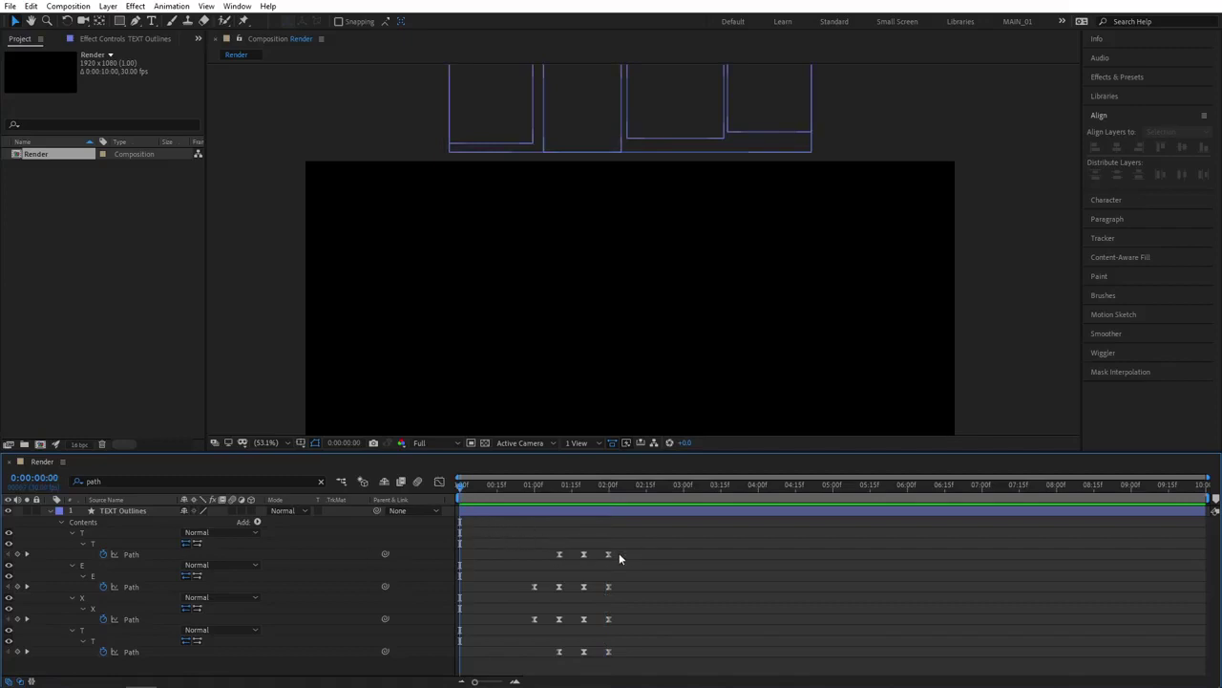
left_click_drag(646, 543, 471, 559)
key("space")
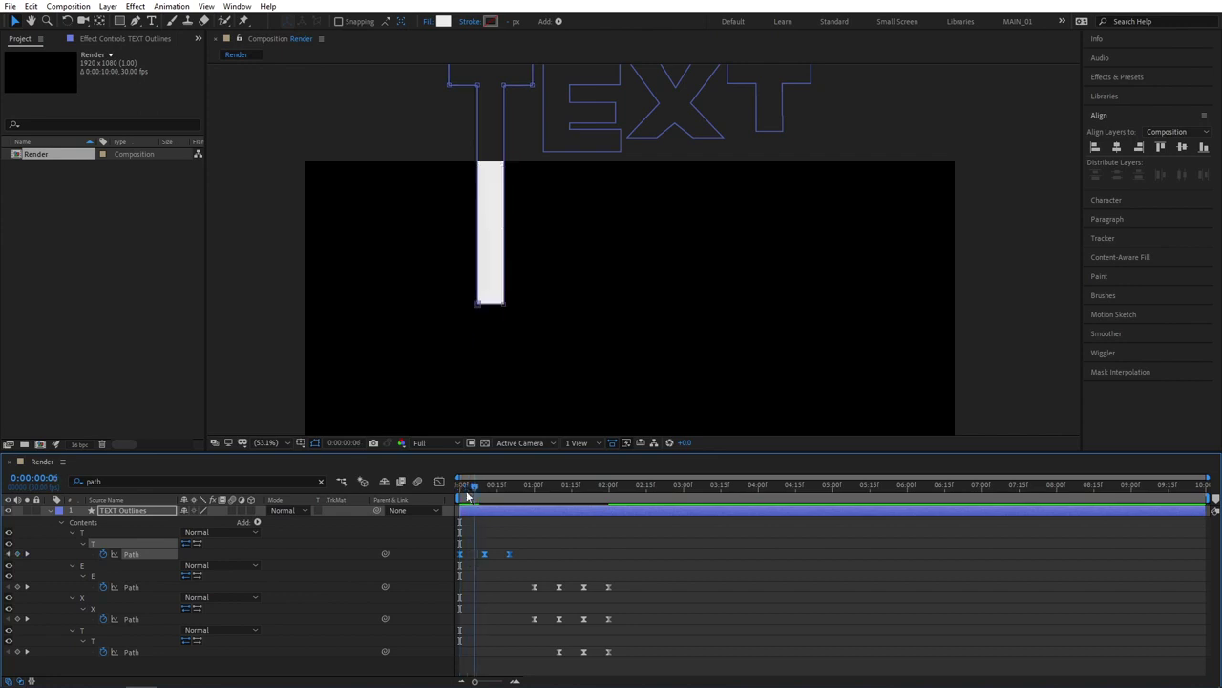
Shift the E's path keyframes to start at 0:00:00:20, where the first T's last keyframe sits.
left_click(509, 489)
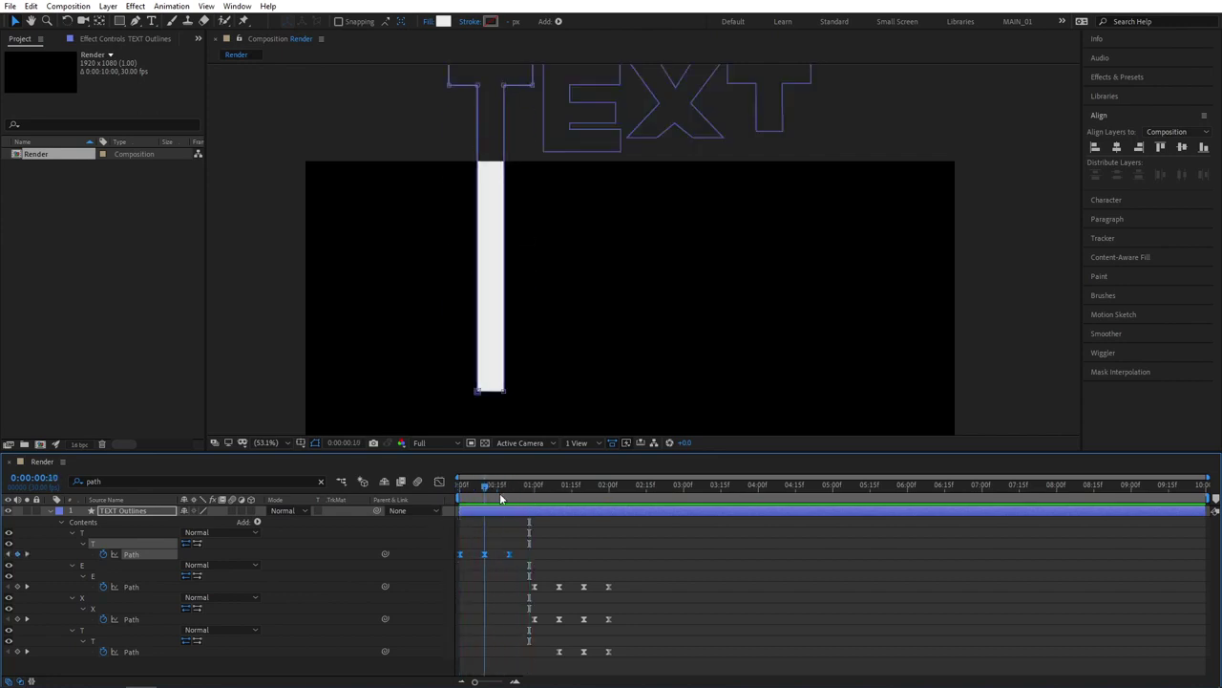
left_click(506, 554)
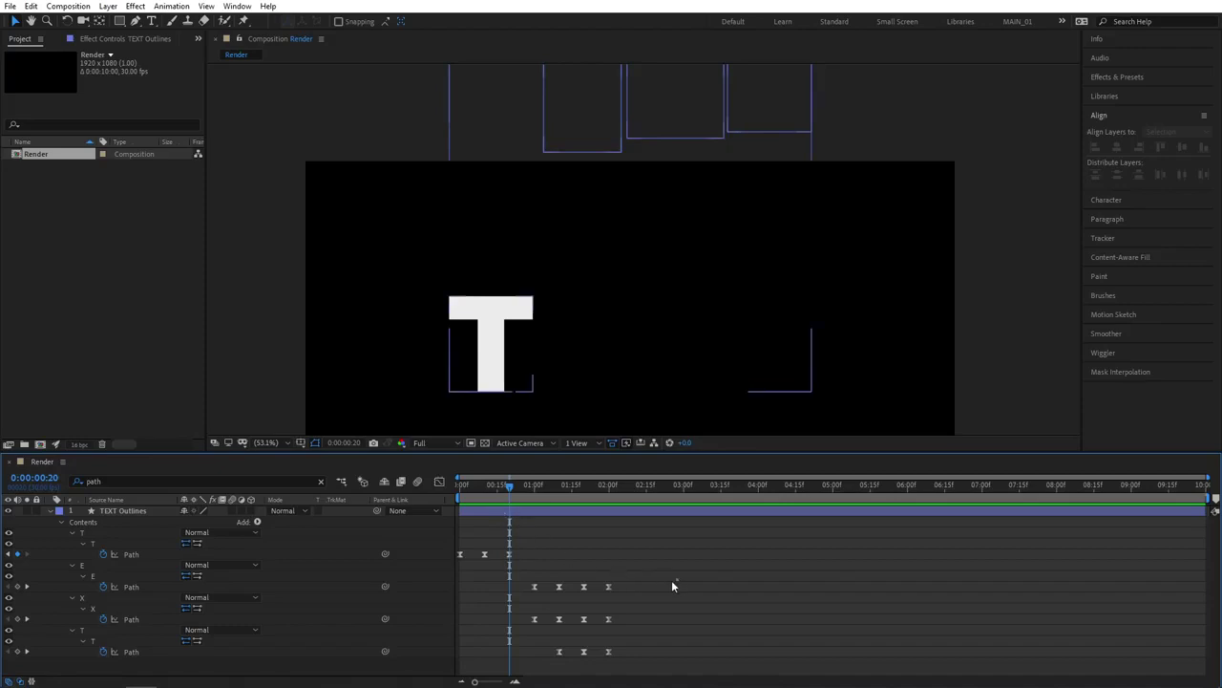
left_click_drag(676, 576, 516, 589)
Shift the X's path keyframes to start at 0:00:01:20 and the last T's to start at 0:00:02:20, then preview the sequence.
mouse_move(509, 485)
left_mouse_down()
mouse_move(479, 489)
mouse_move(583, 510)
left_mouse_up()
mouse_move(628, 613)
left_mouse_down()
mouse_move(517, 623)
mouse_move(564, 592)
mouse_move(590, 547)
left_mouse_up()
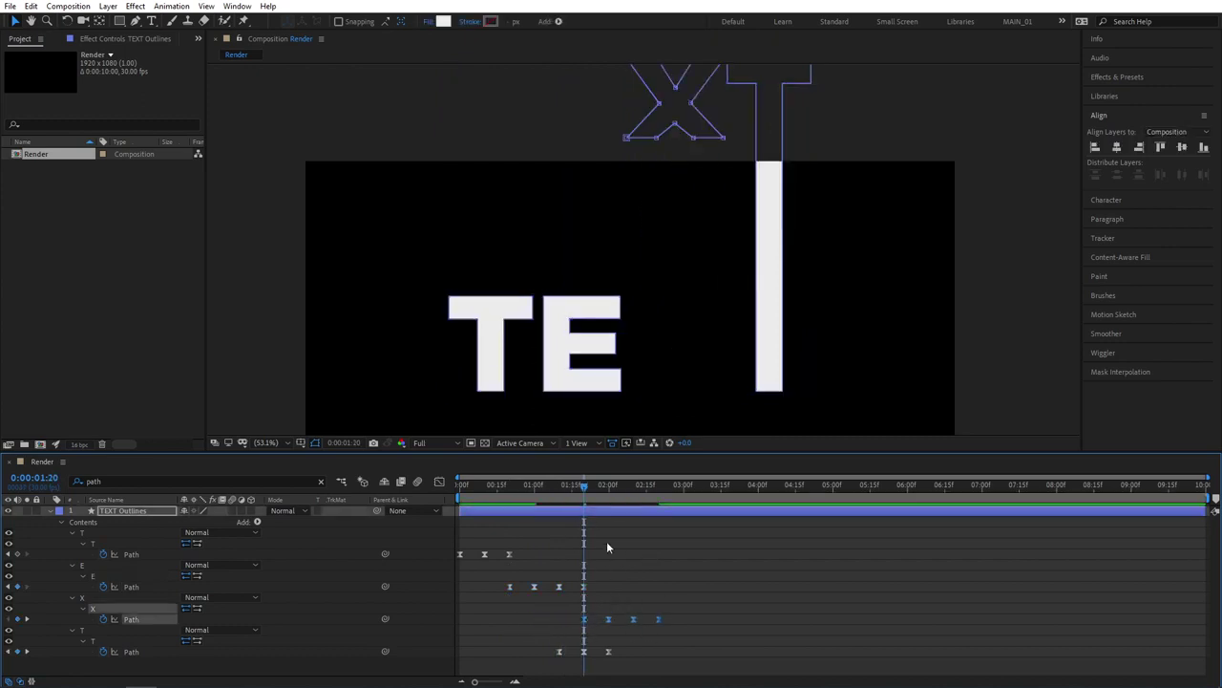
left_click_drag(655, 490, 666, 489)
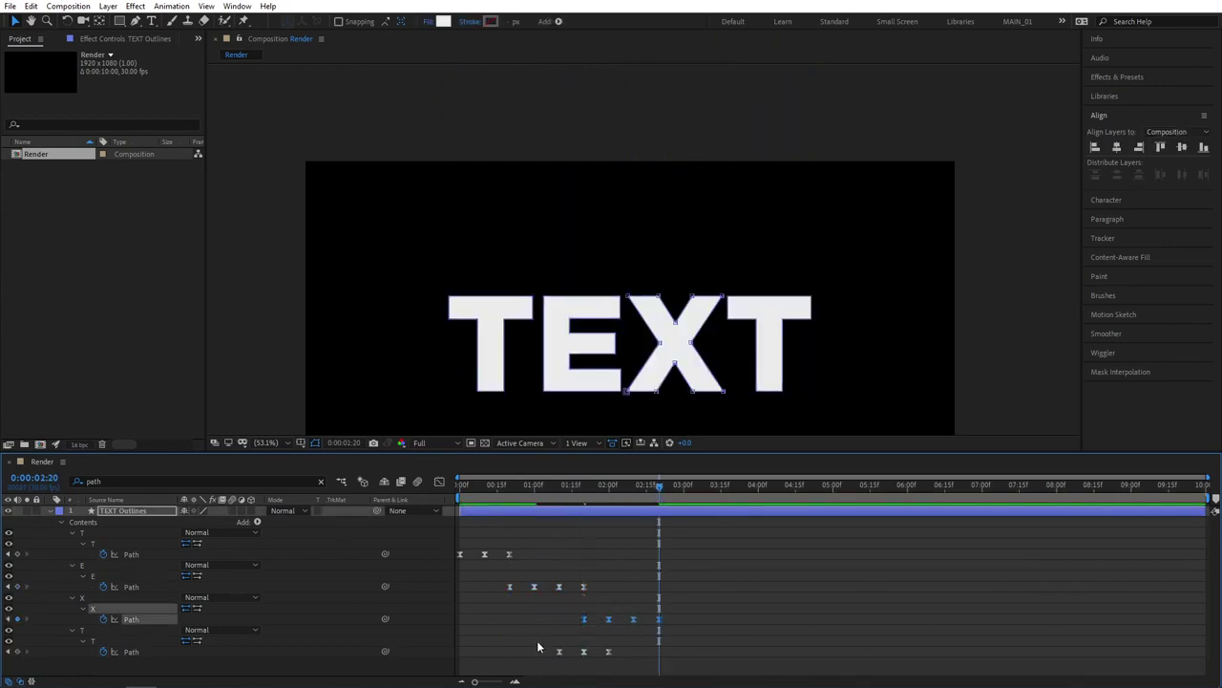
left_click_drag(538, 643, 661, 654)
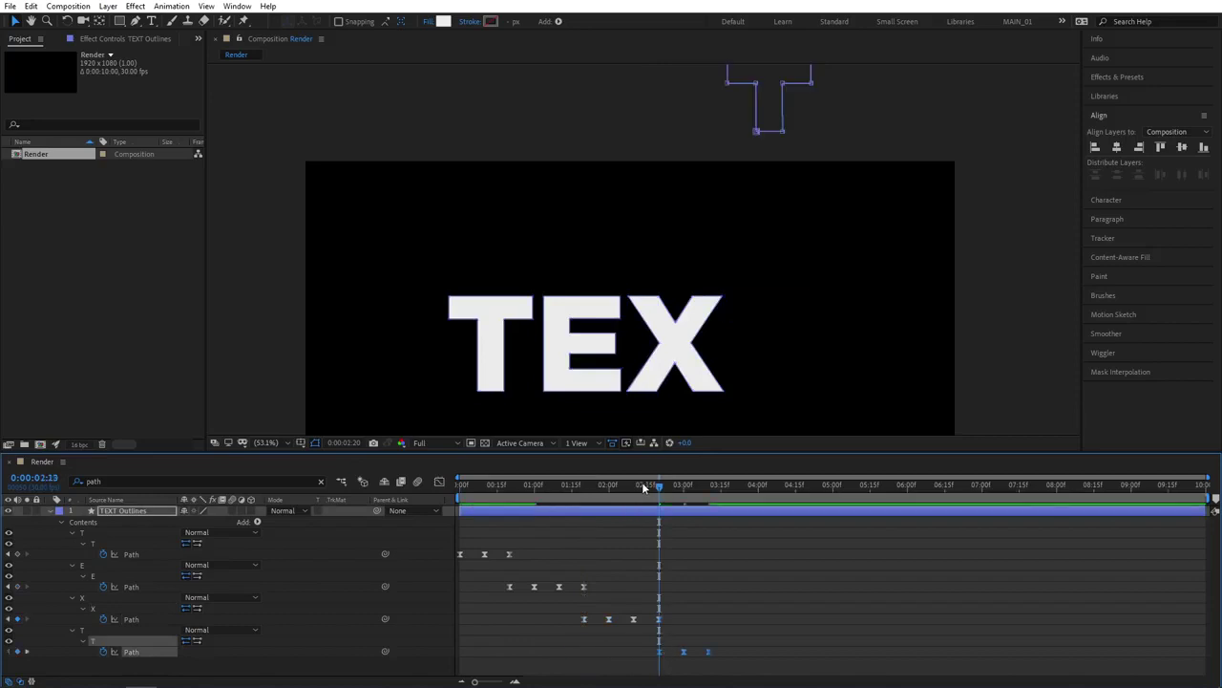
left_click_drag(643, 487, 457, 509)
key("space")
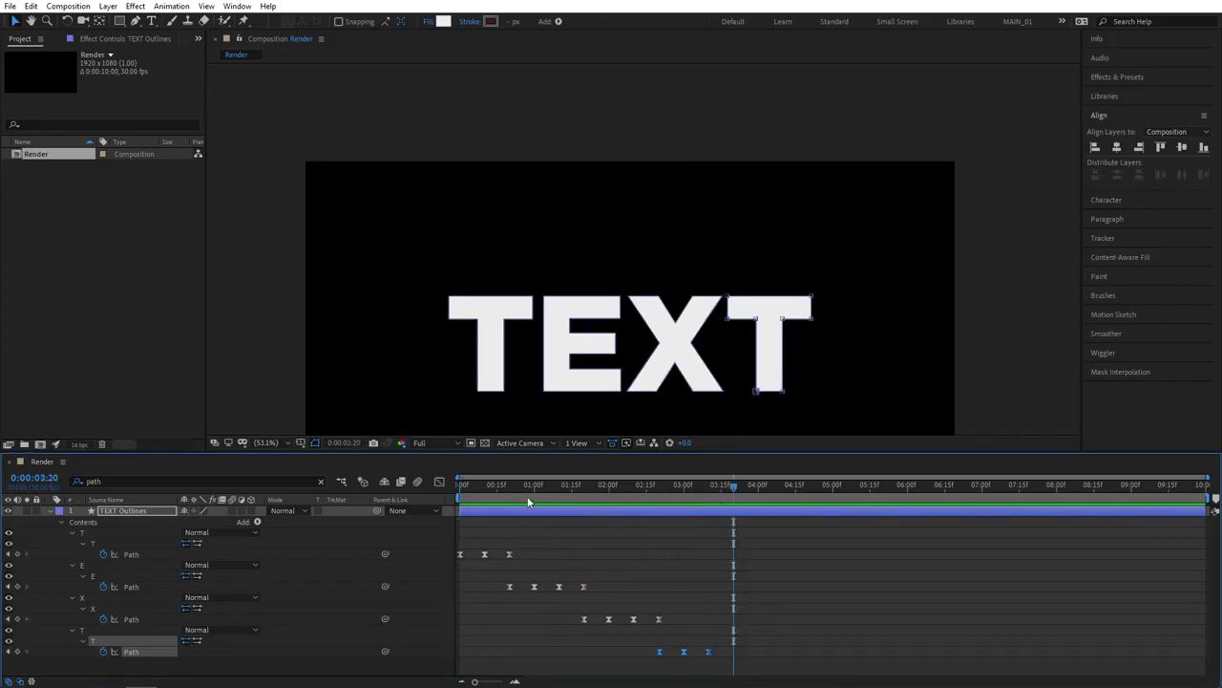
Compress the timing of all path keyframes proportionally so the last one lands at 0:00:02:00.
left_click_drag(525, 488, 419, 495)
left_click_drag(762, 657, 441, 546)
left_click_drag(565, 488, 610, 494)
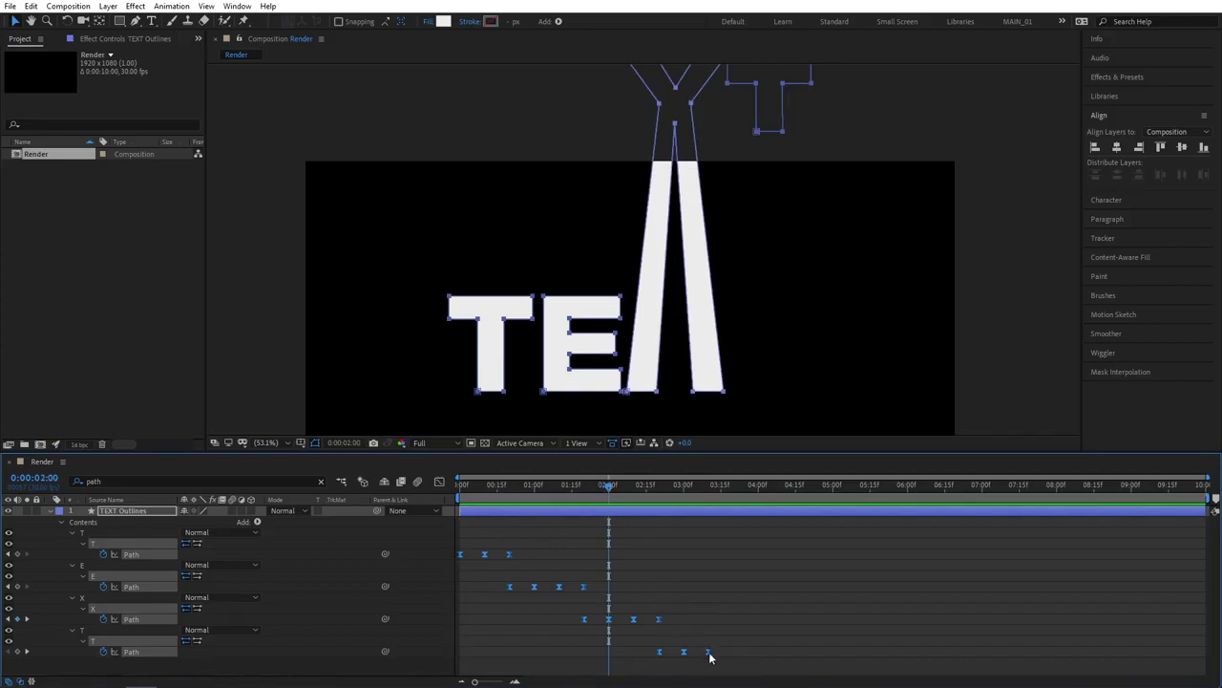
left_click_drag(709, 656, 608, 655)
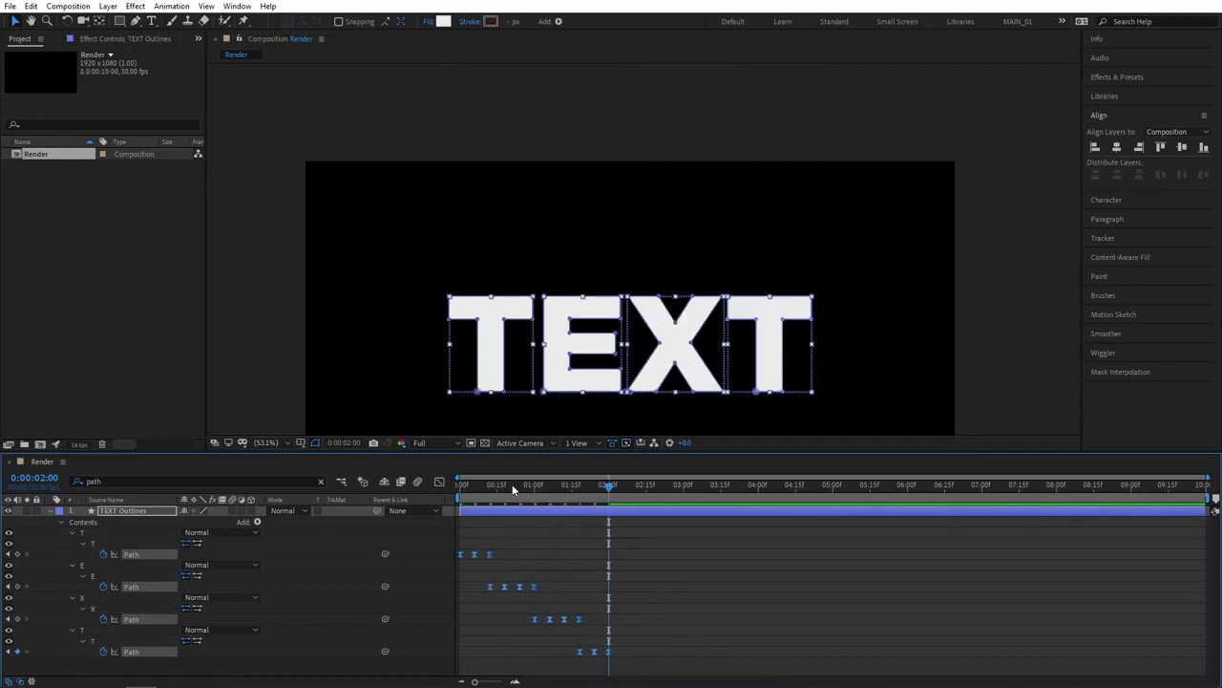
Preview the faster reveal and trim the work area to end just after the last keyframe.
left_click(639, 551)
left_click_drag(609, 490, 453, 496)
key("space")
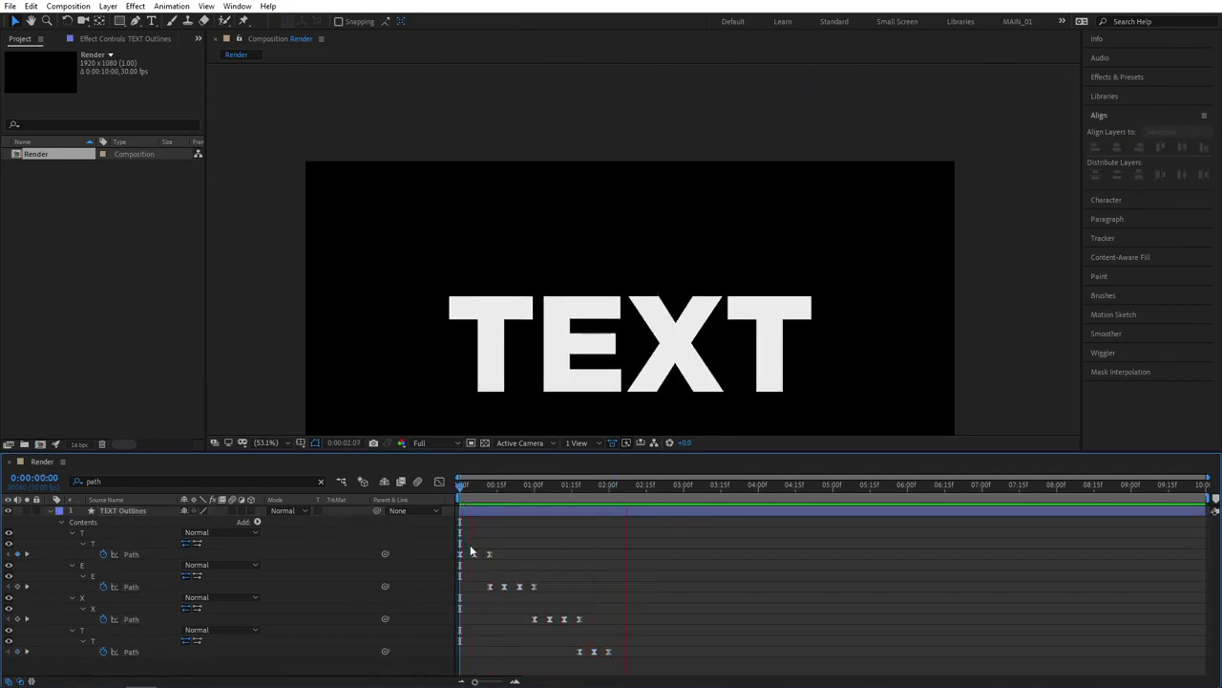
left_click_drag(615, 487, 480, 495)
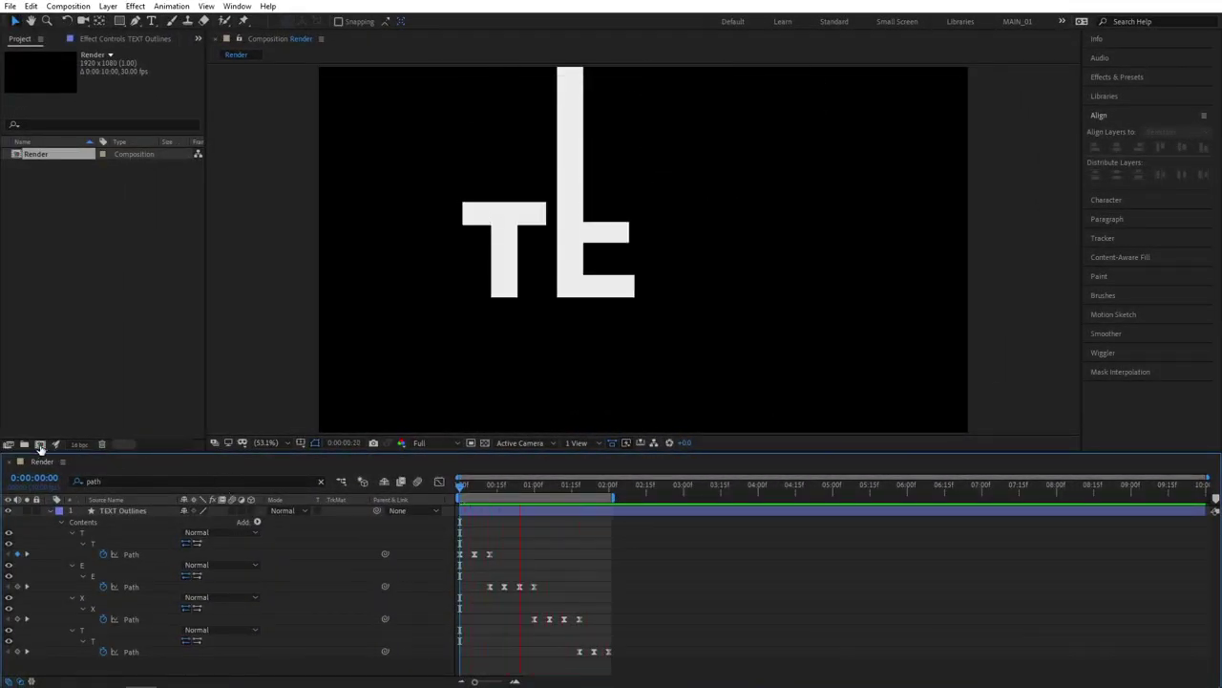
Create a new 1920 x 1080, 30 fps, 10-second composition and add a text layer reading "TEXT".
left_click(40, 445)
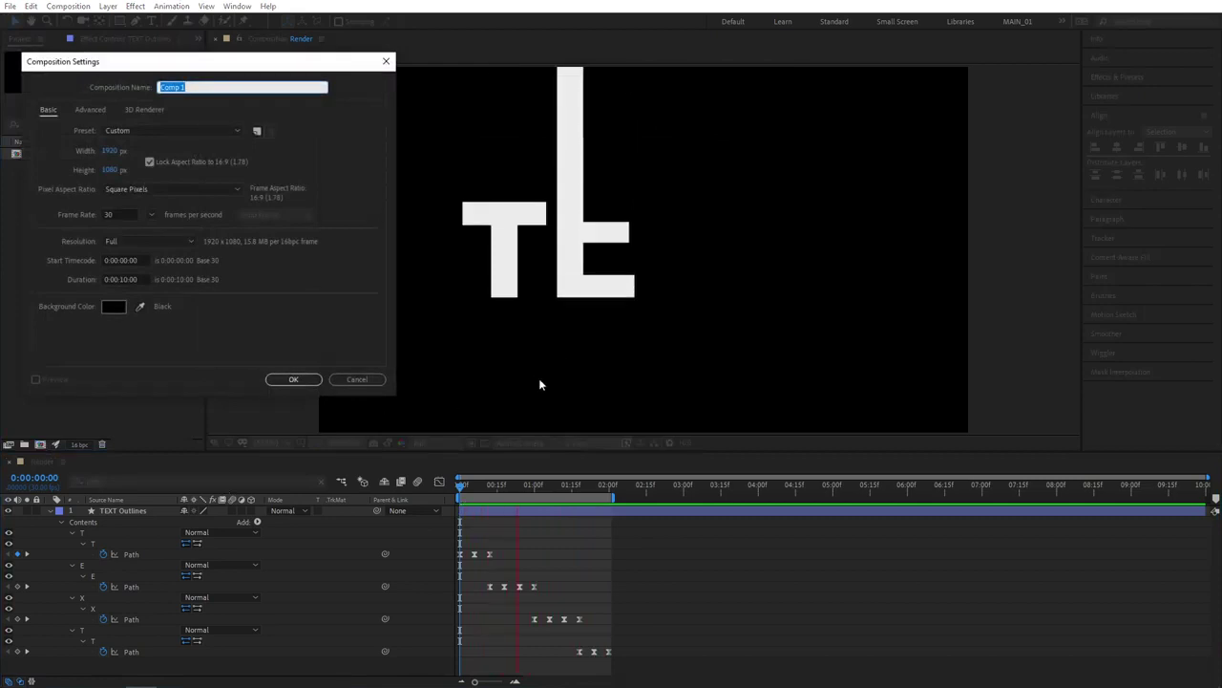
left_click(293, 379)
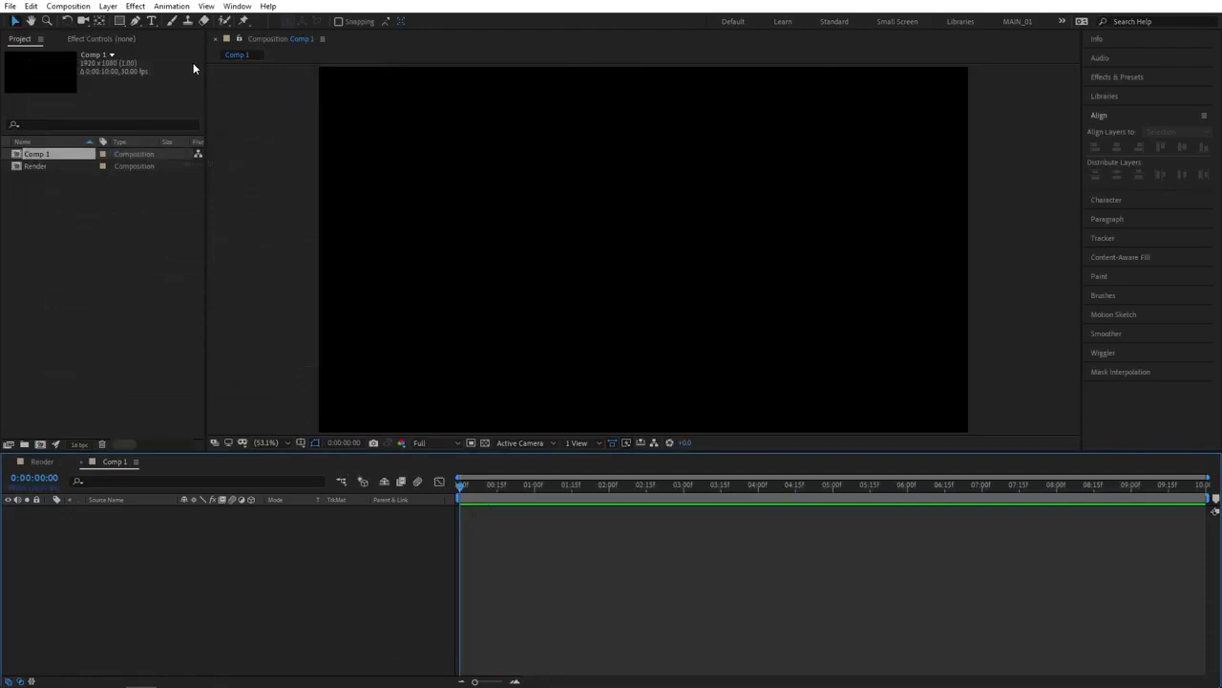
key("ctrl+t")
left_click(527, 274)
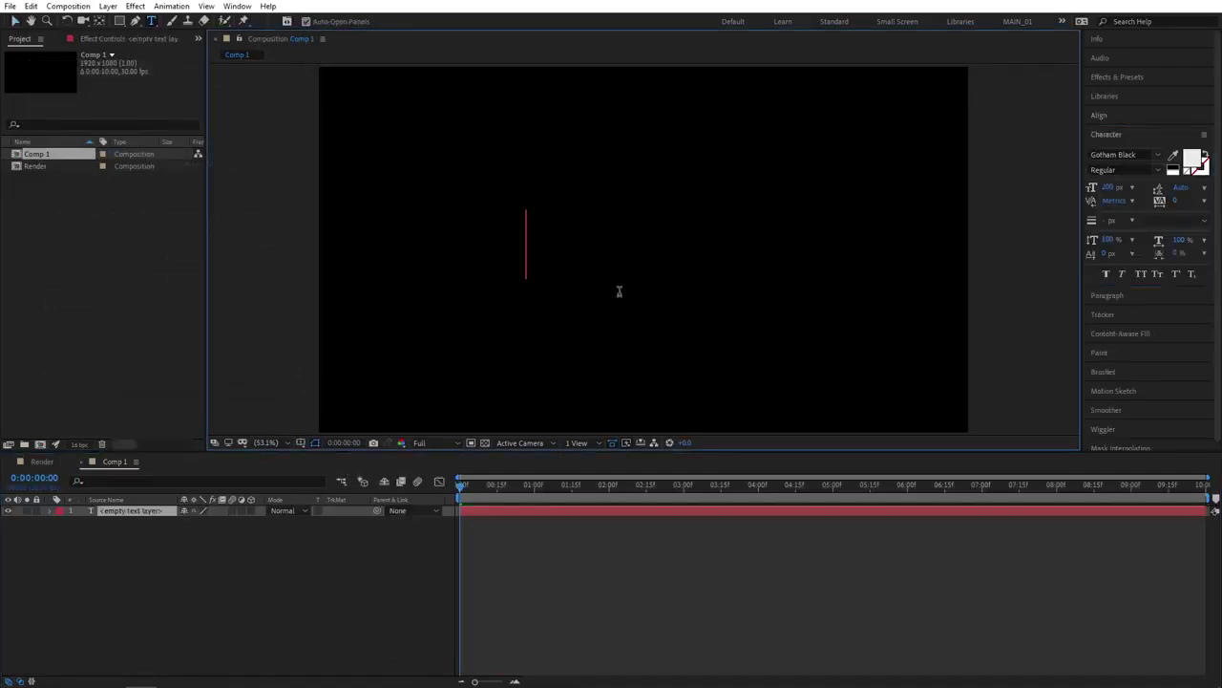
type("TEXT")
left_click(121, 512)
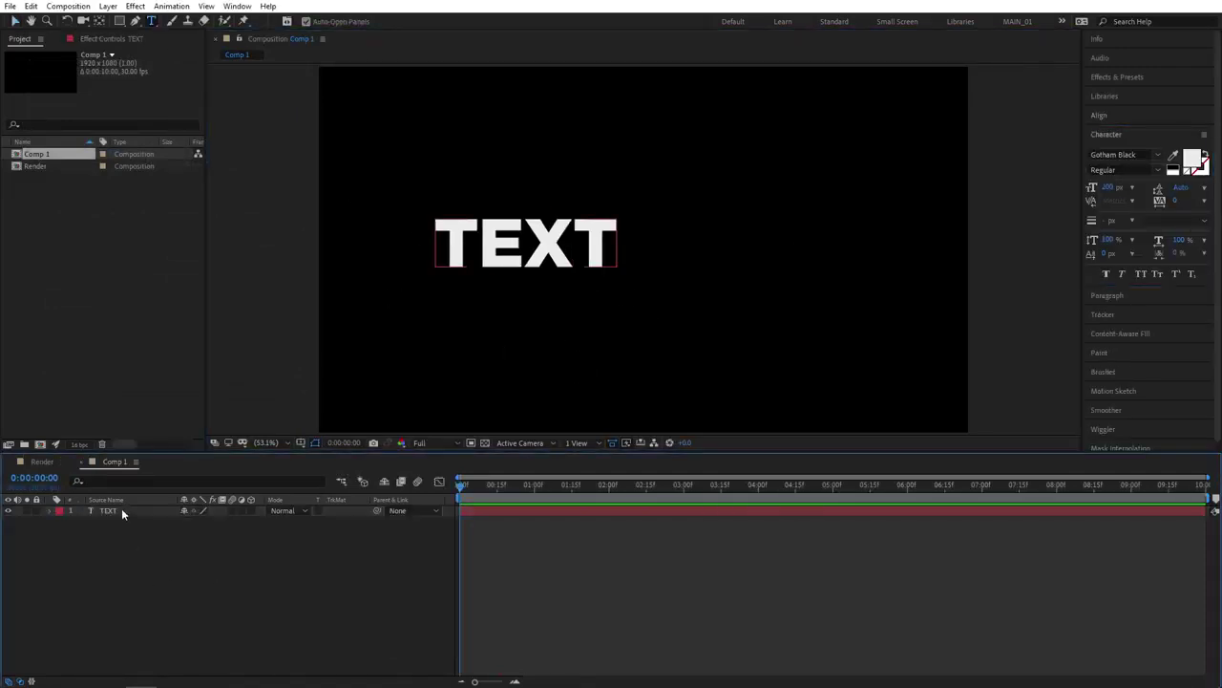
Scale the TEXT layer to 200% and center it horizontally and vertically in the composition.
left_click(119, 511)
key("s")
left_click(200, 521)
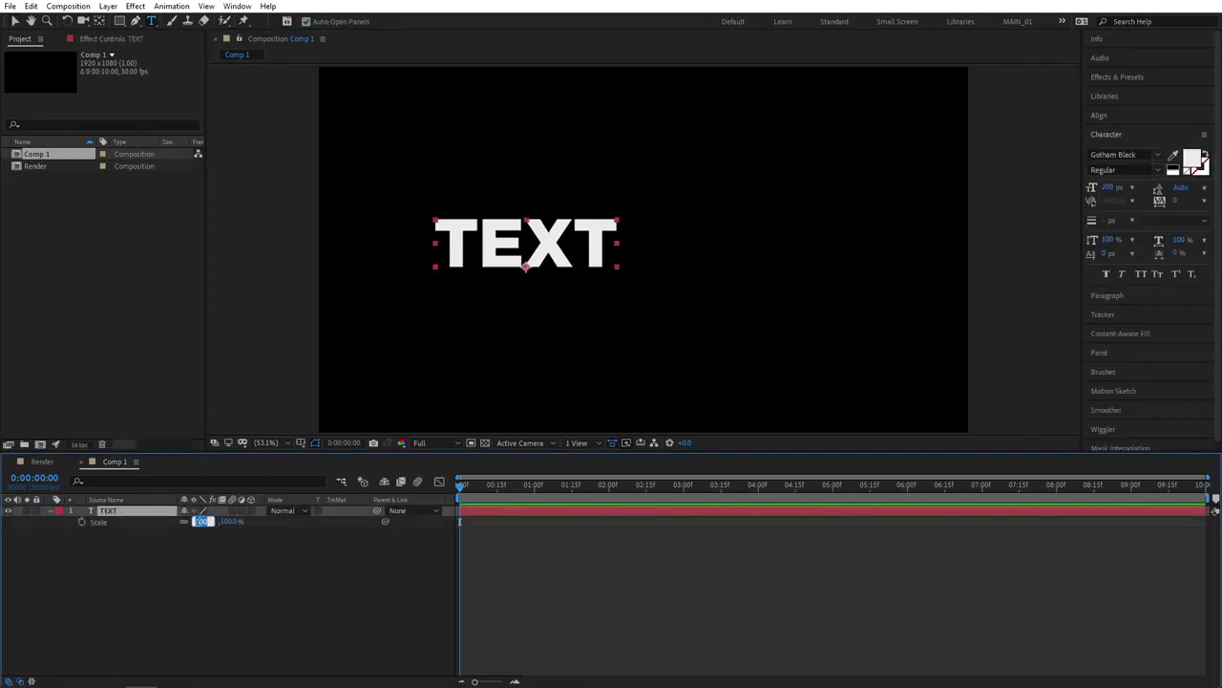
key("Return")
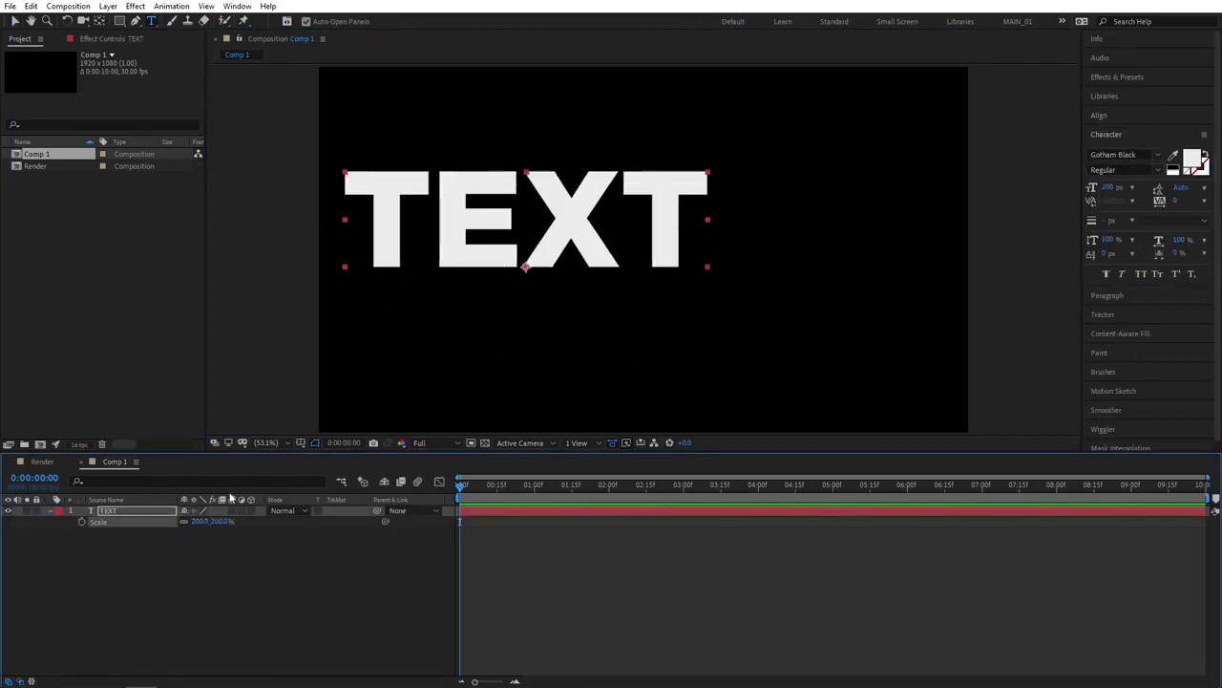
left_click(1099, 115)
left_click(1116, 146)
left_click(1182, 146)
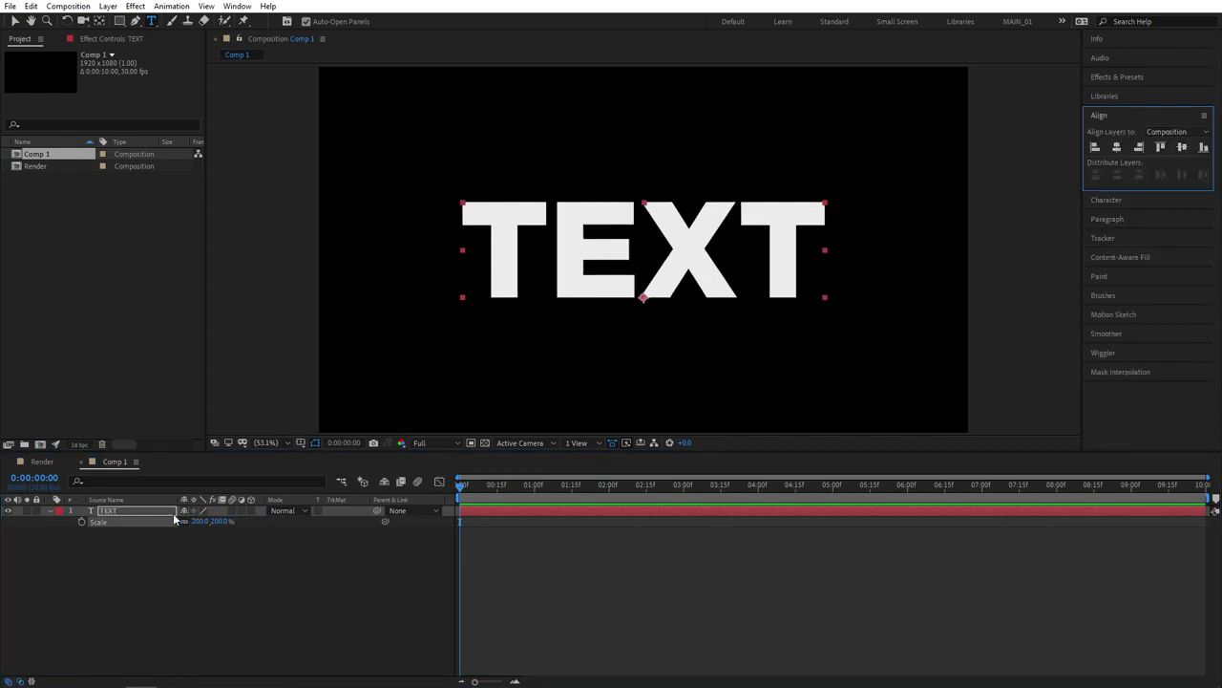
left_click(54, 513)
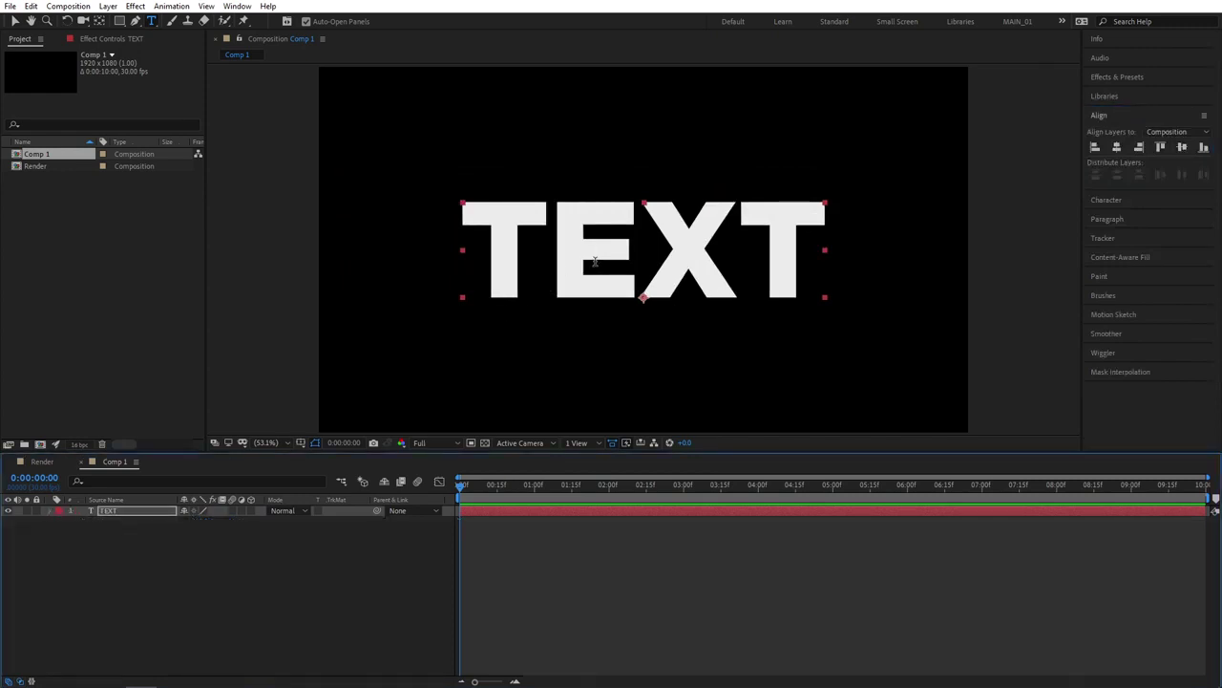
left_click(120, 563)
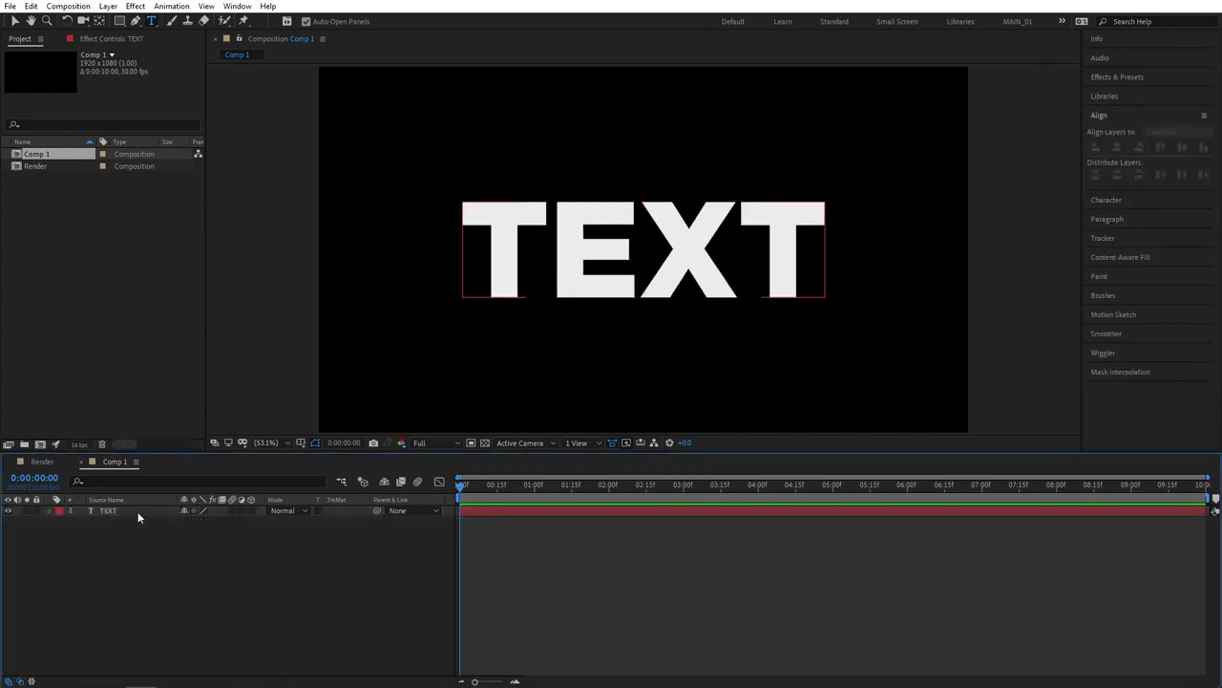
Apply the CC Scale Wipe effect to the TEXT layer and set its Stretch to 4.50.
key("v")
left_click(1113, 77)
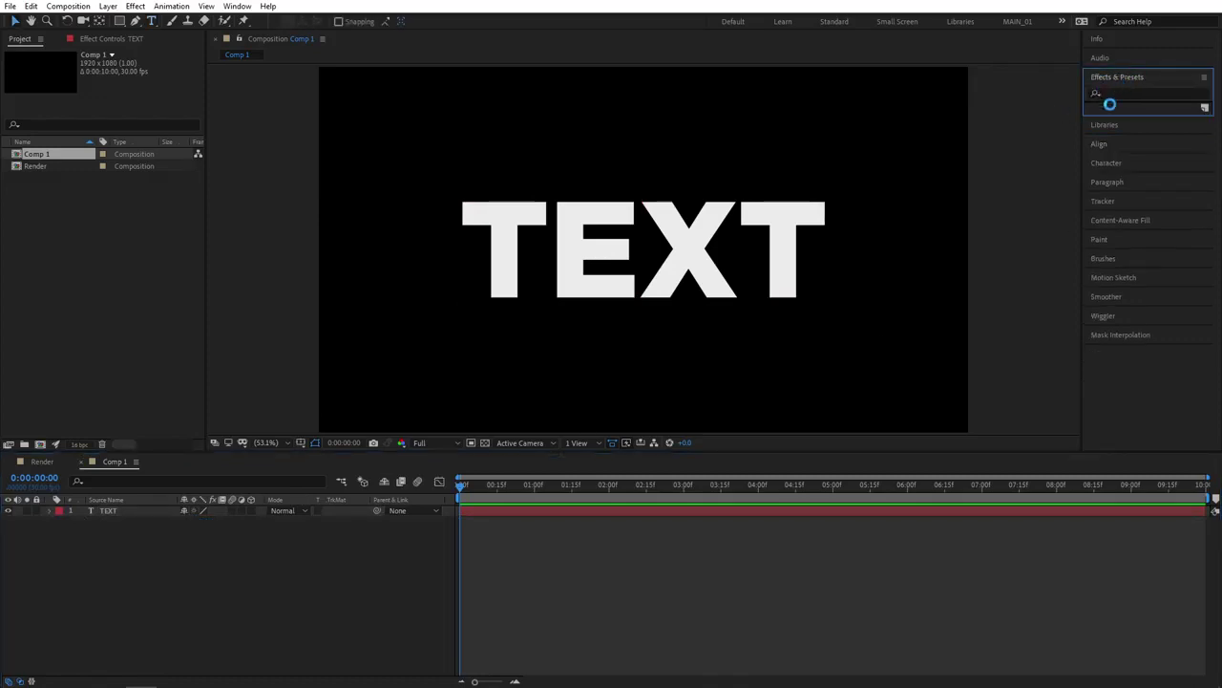
left_click(1119, 94)
type("c")
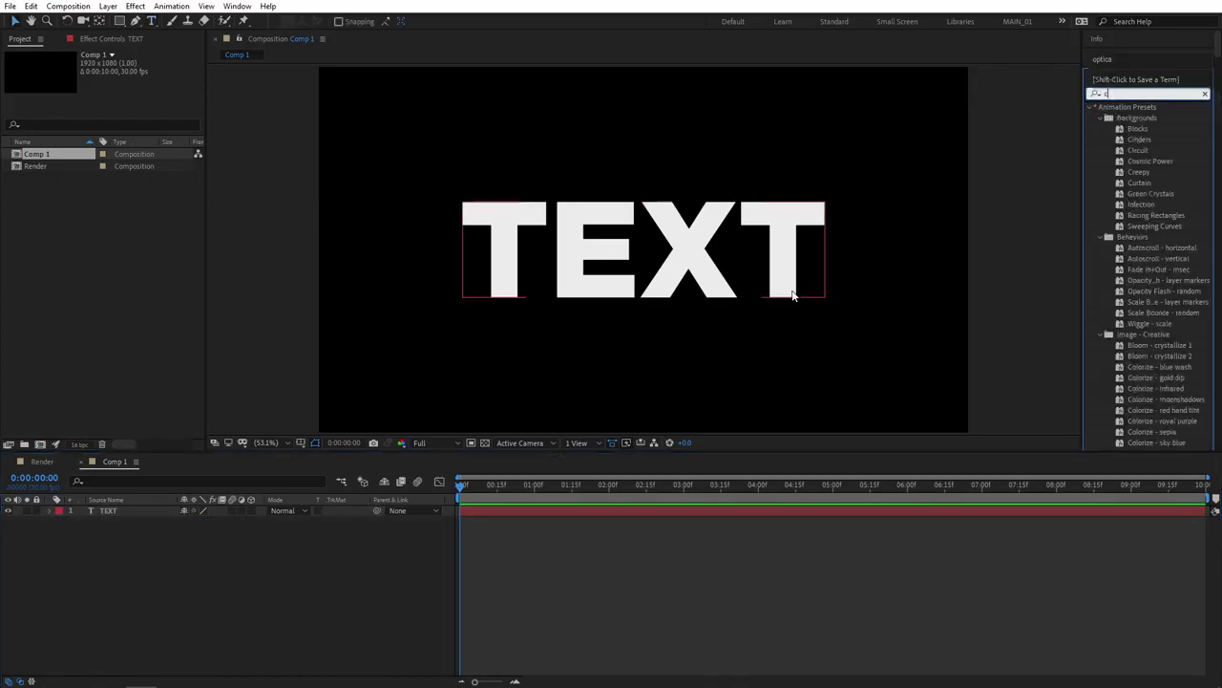
type("c sca")
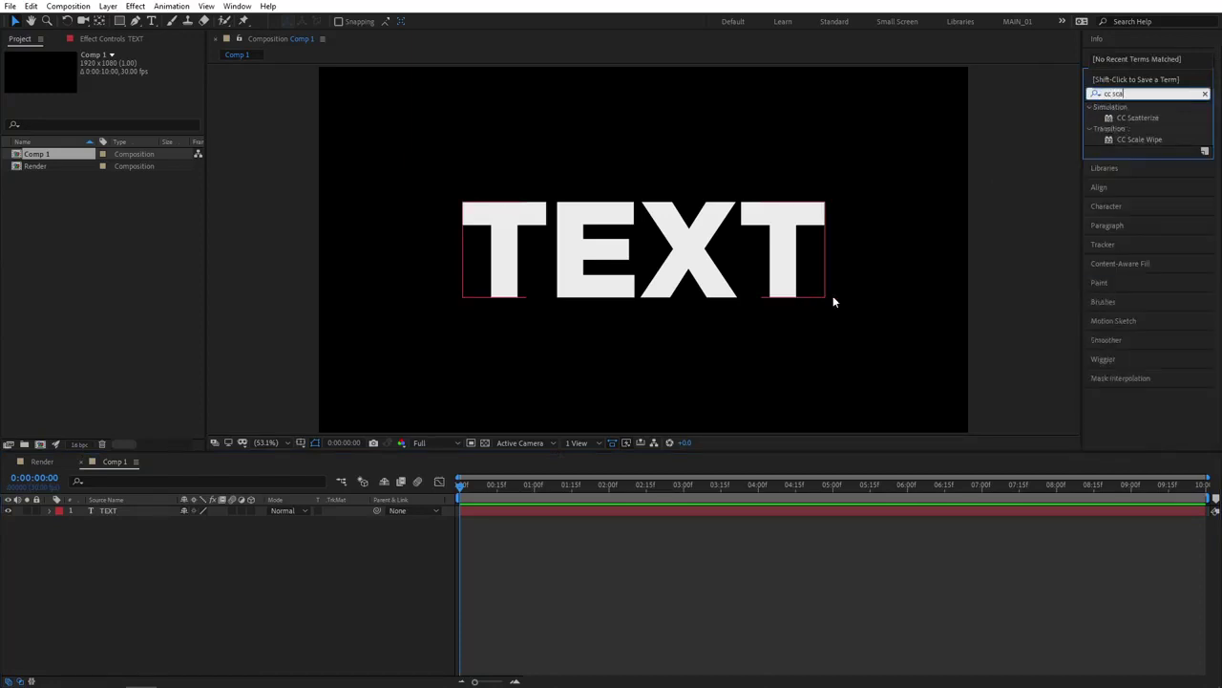
left_click_drag(1150, 141, 127, 513)
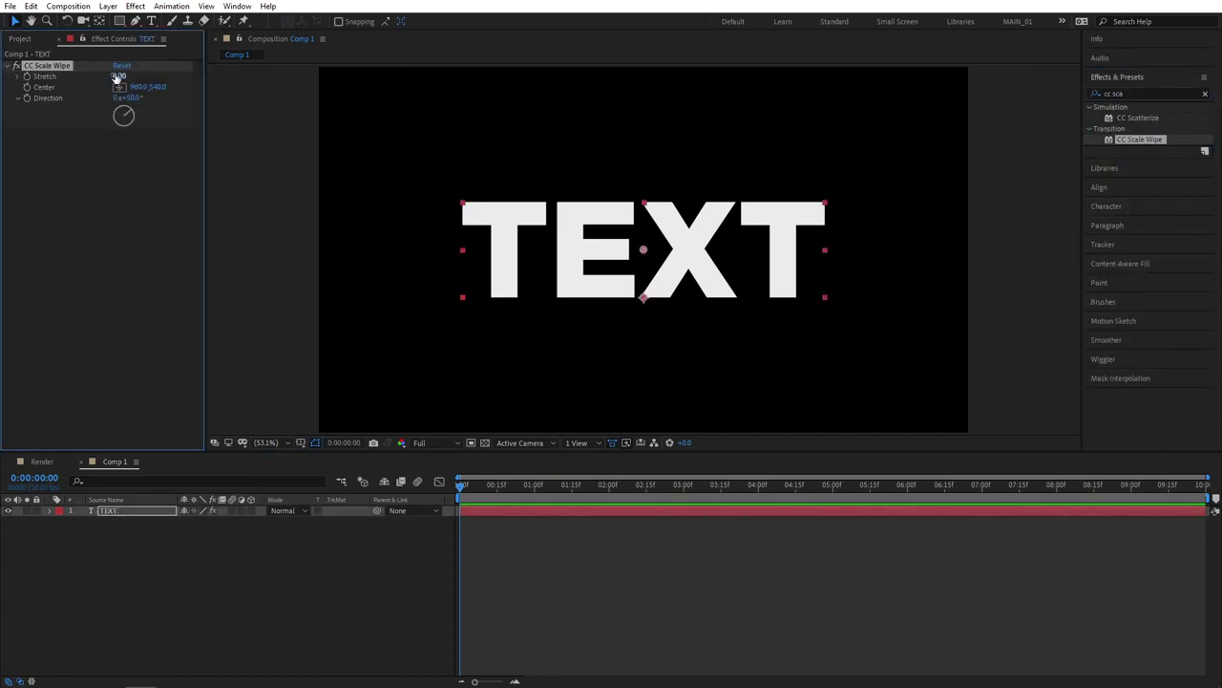
left_click_drag(120, 75, 148, 76)
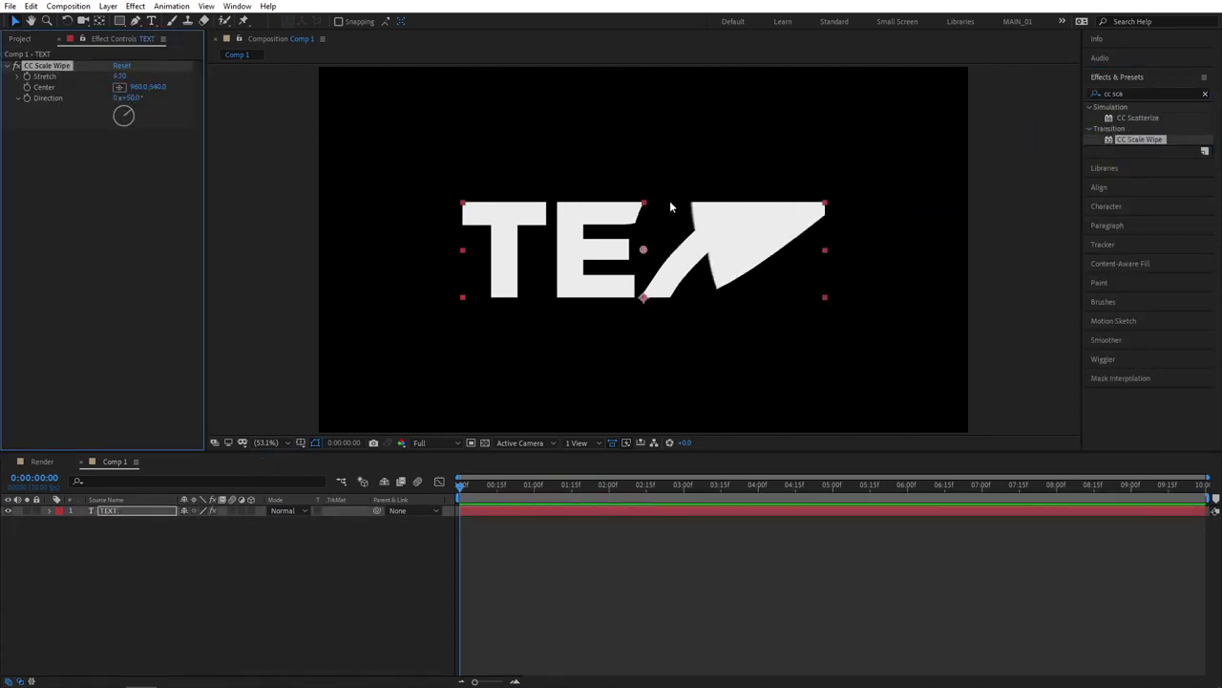
Add the CC Composite effect to the TEXT layer and place it above CC Scale Wipe.
left_click(1150, 92)
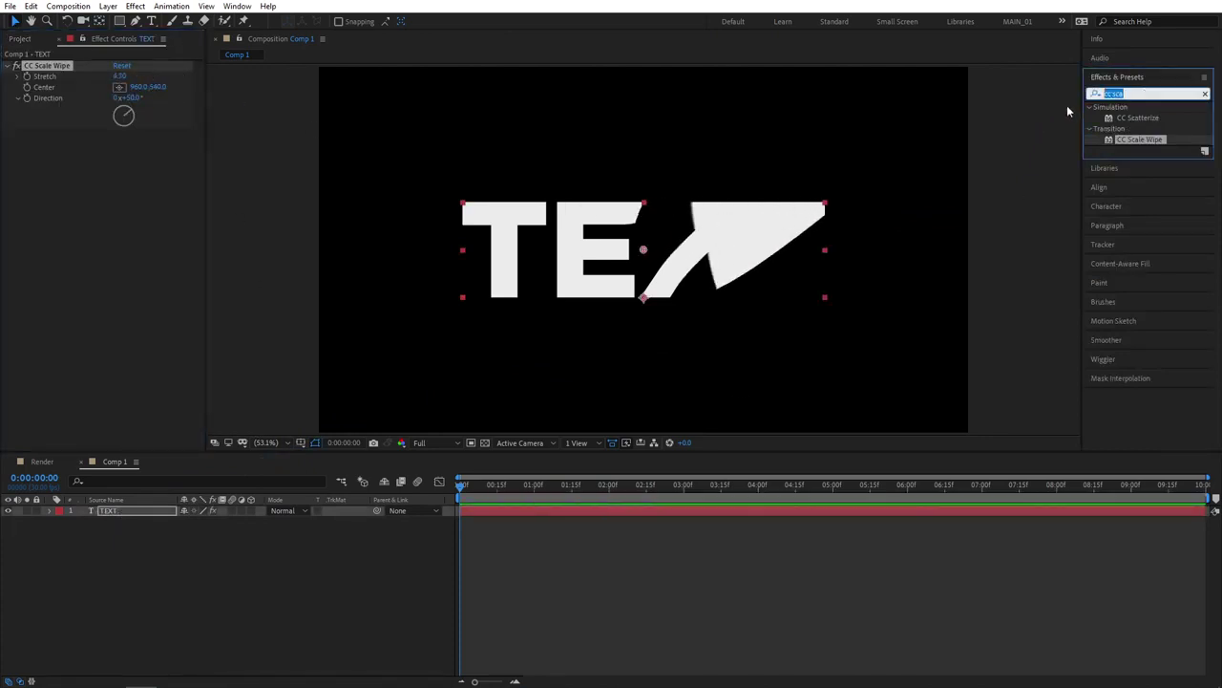
type("cc com")
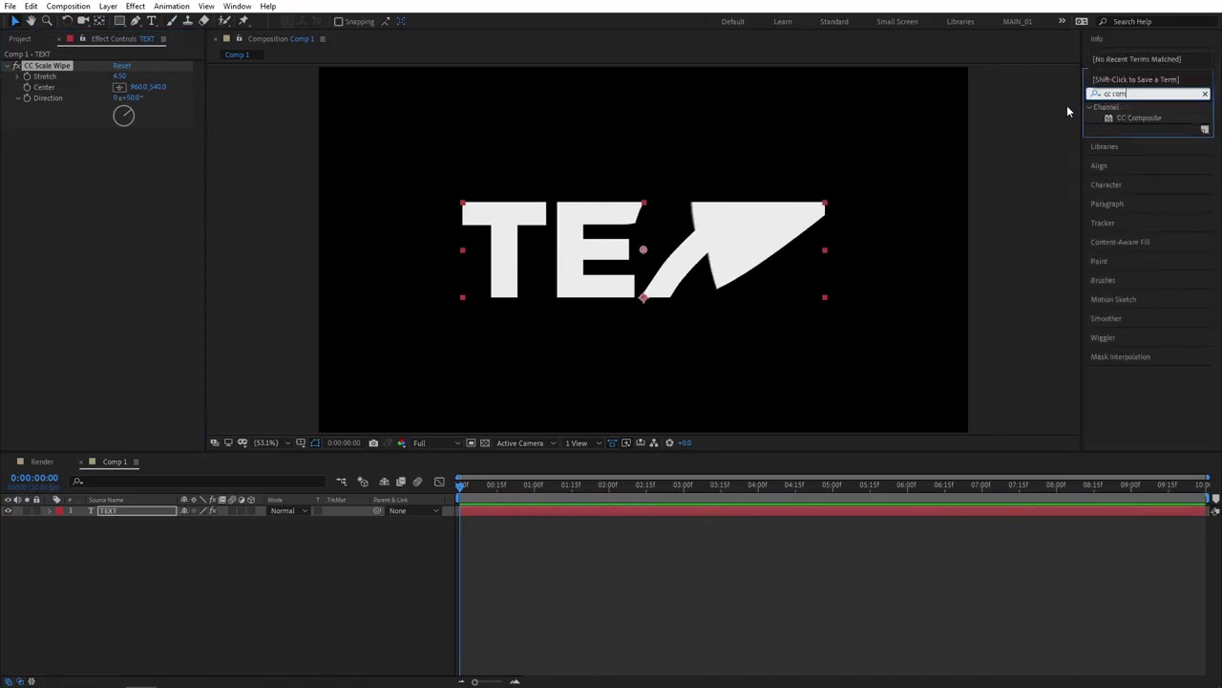
left_click_drag(1138, 118, 611, 324)
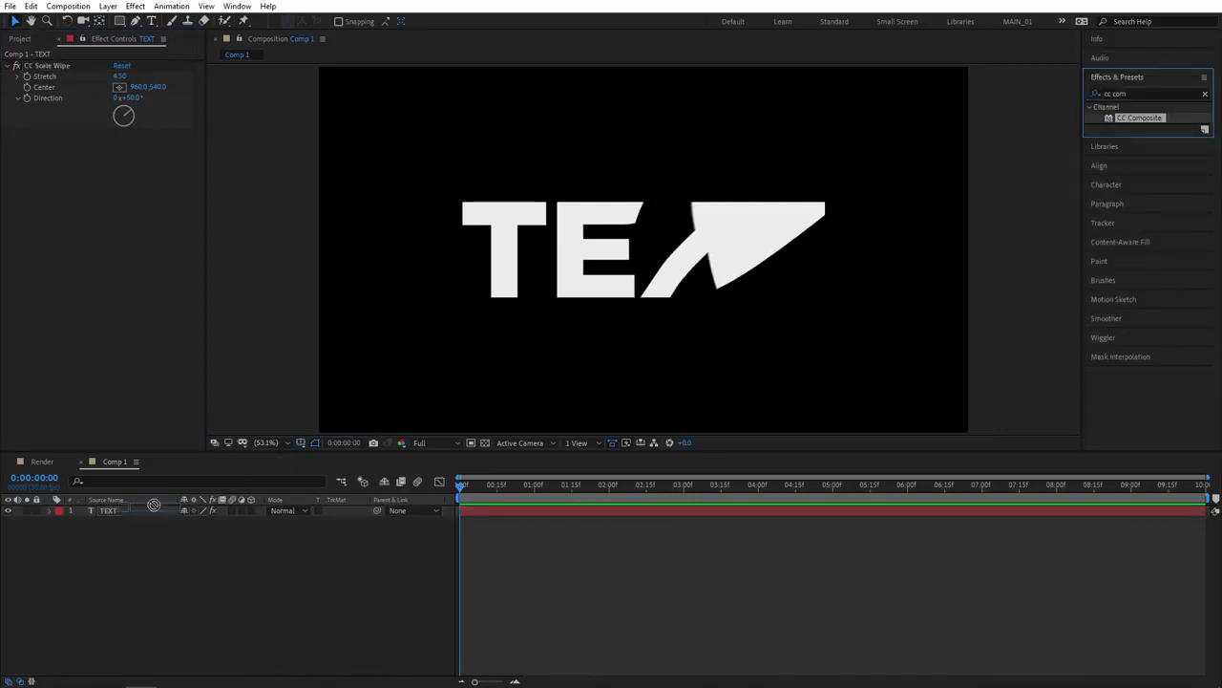
left_click_drag(35, 141, 38, 65)
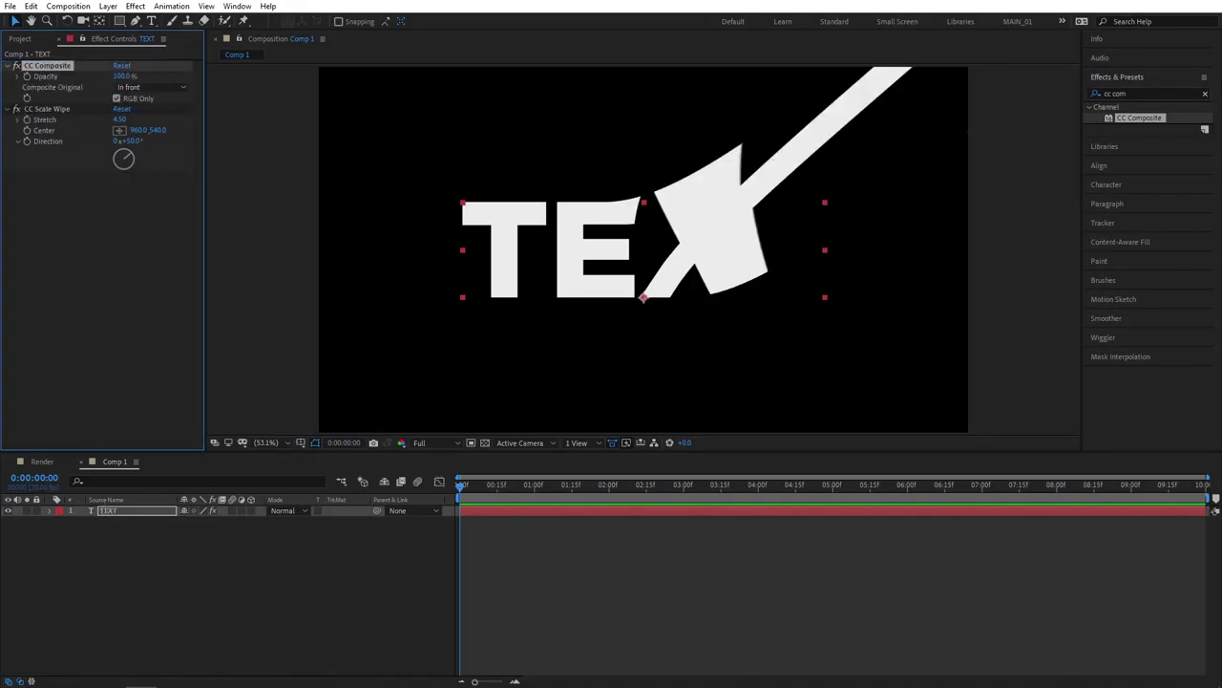
left_click(1205, 93)
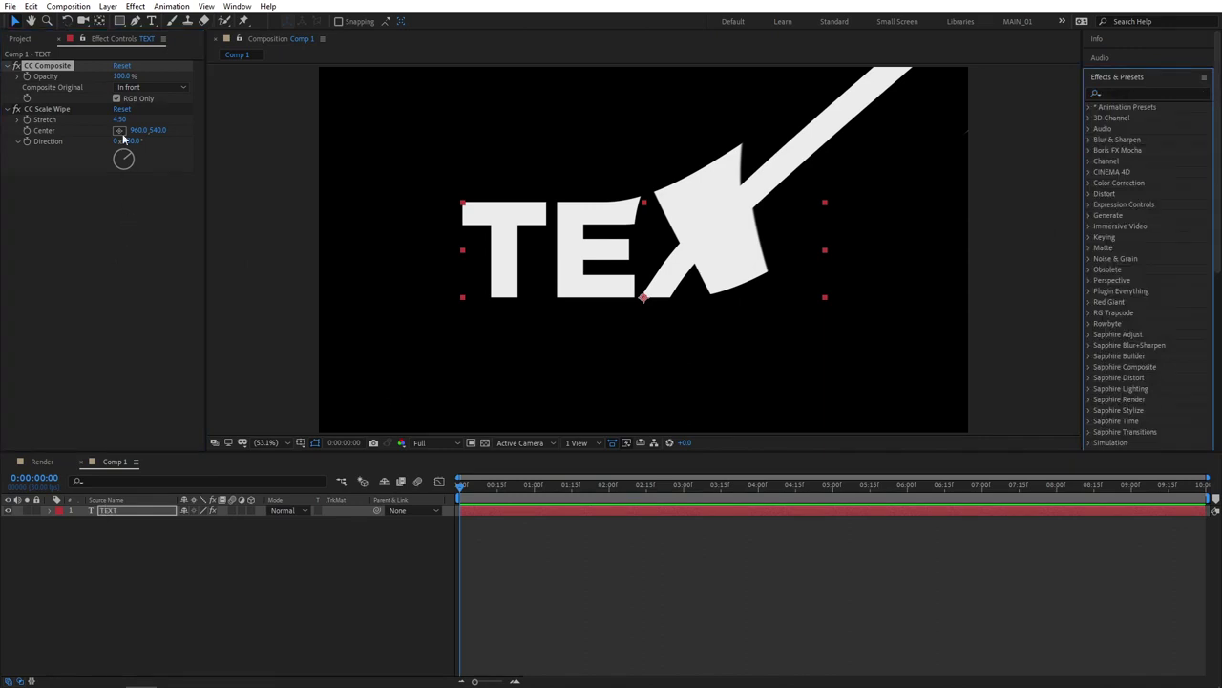
left_click(9, 65)
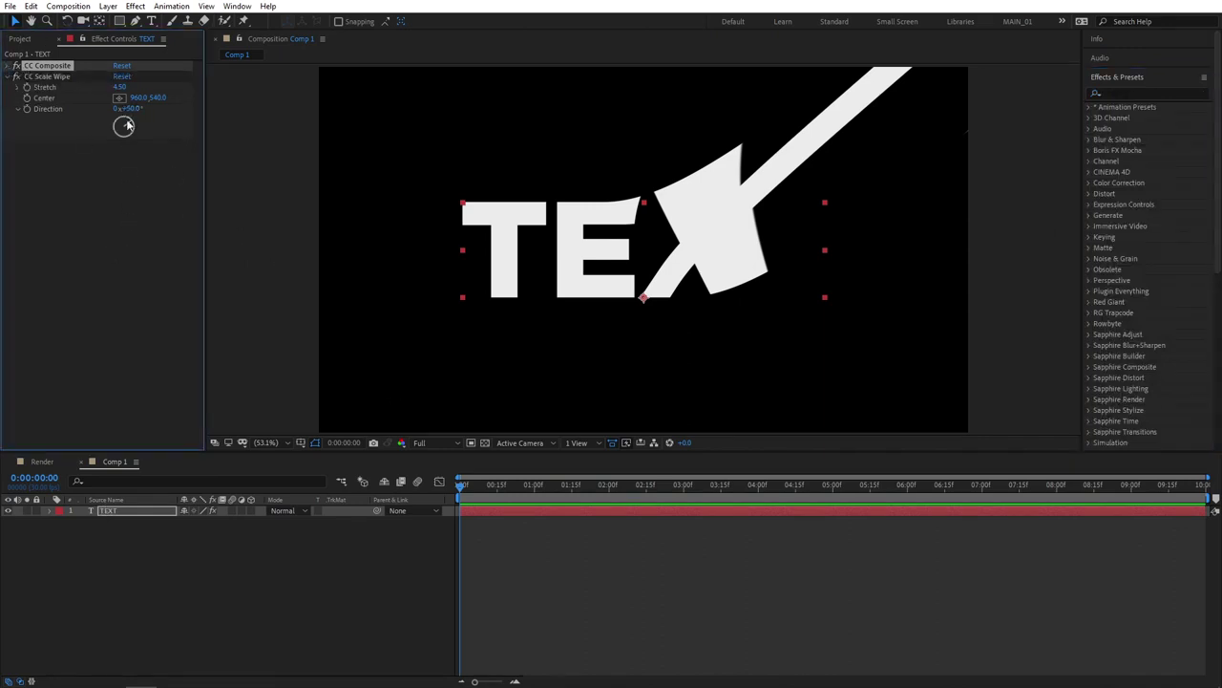
Set the CC Scale Wipe Direction to 0° and its Stretch to 30.
left_click_drag(127, 125, 121, 119)
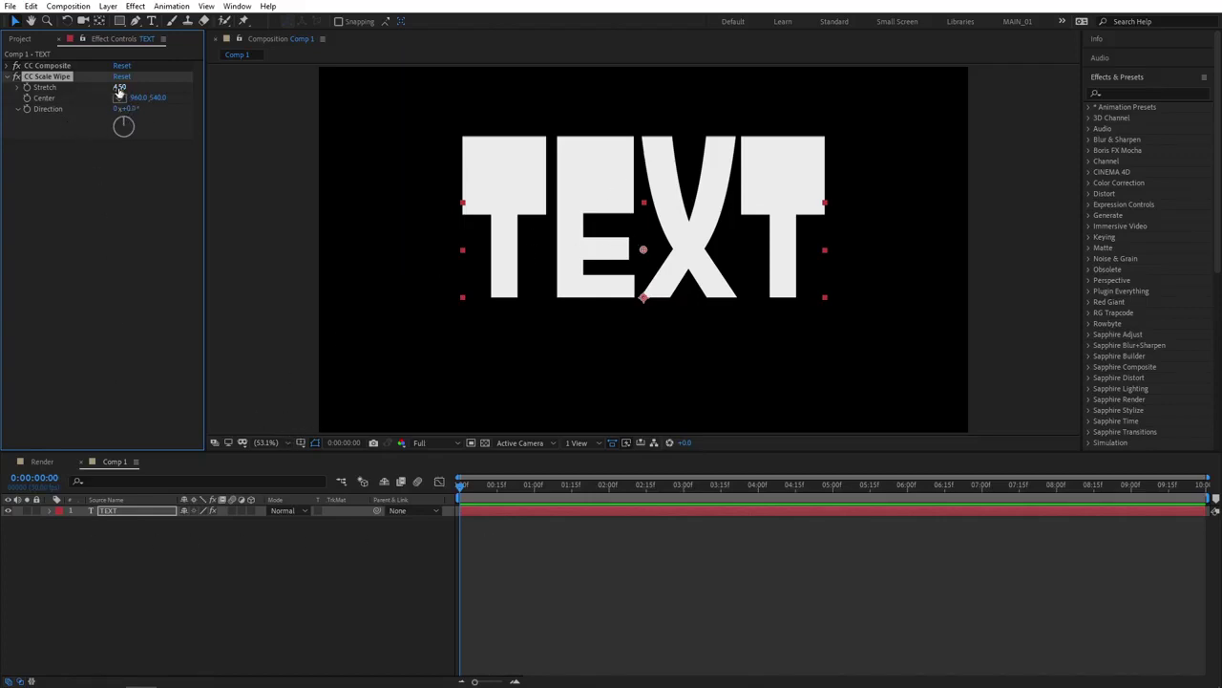
left_click(116, 87)
type("30")
key("Return")
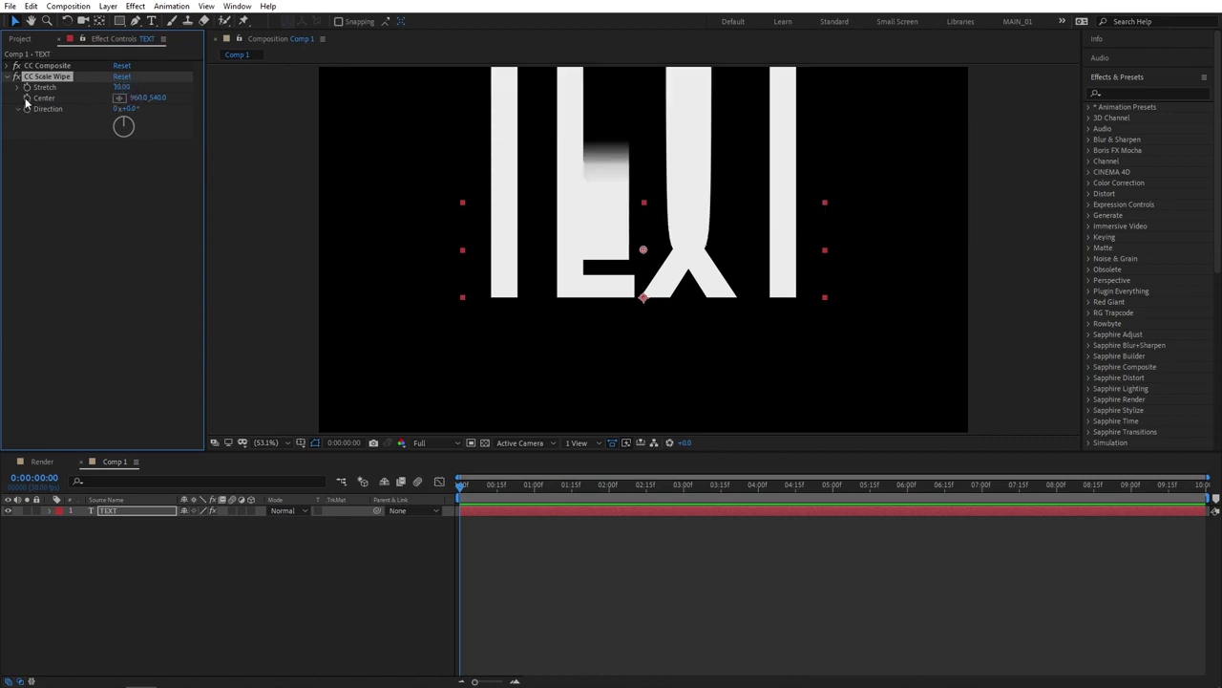
Keyframe the CC Scale Wipe Center from 960, 727 at 0:00:00:00 to 960, 395 at 0:00:02:00.
left_click_drag(153, 97, 191, 97)
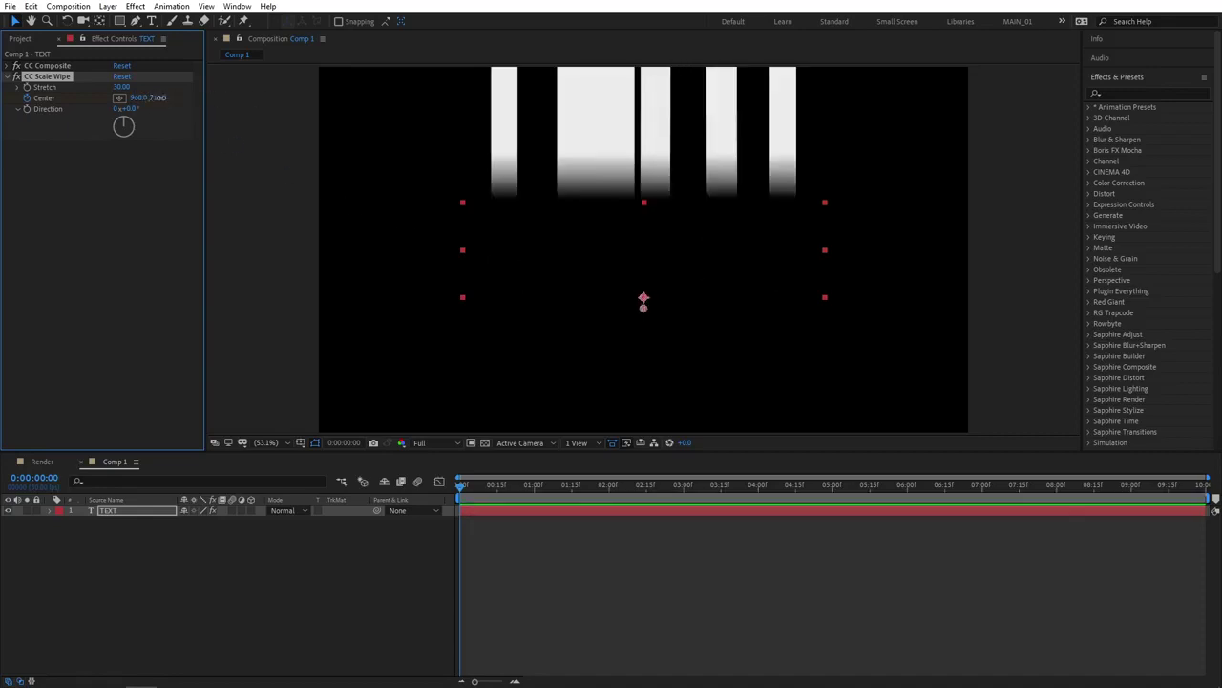
left_click_drag(161, 98, 170, 97)
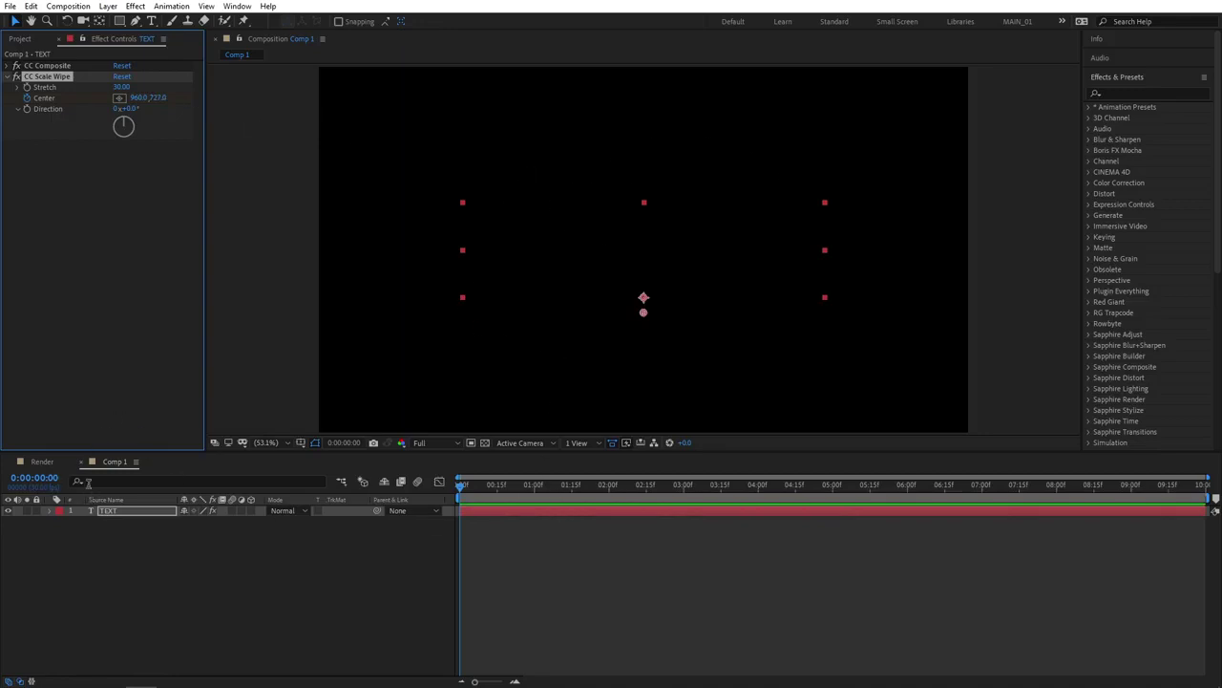
key("u")
left_click(354, 608)
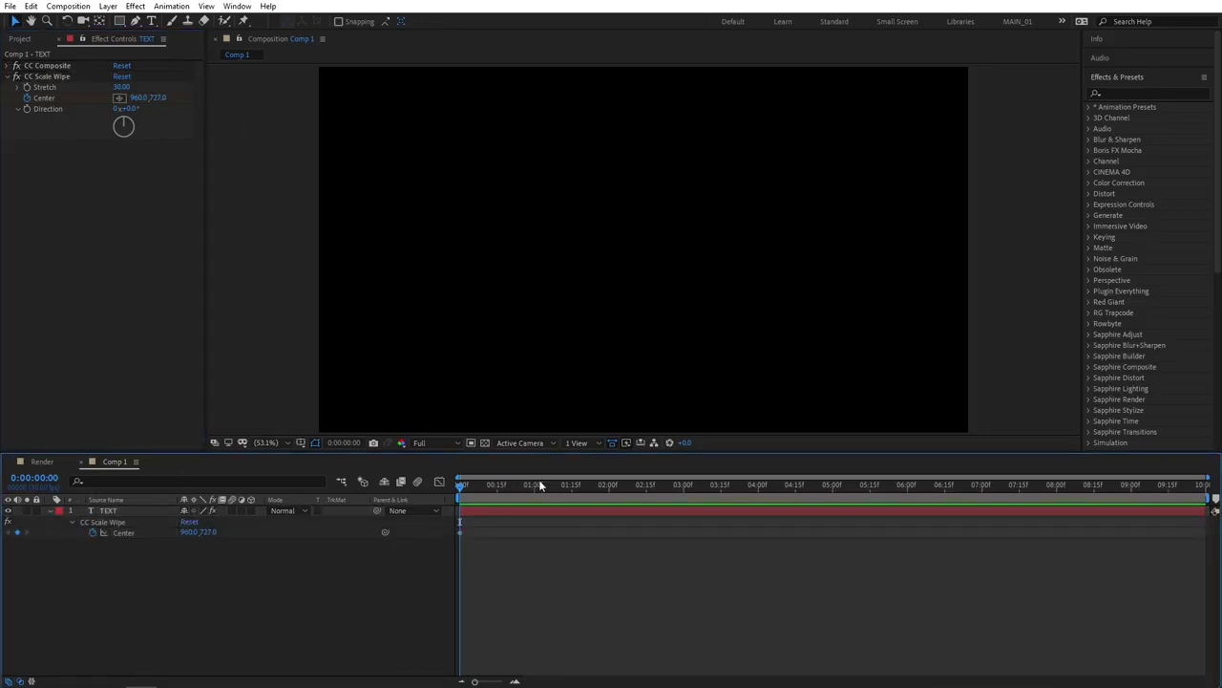
left_click(609, 491)
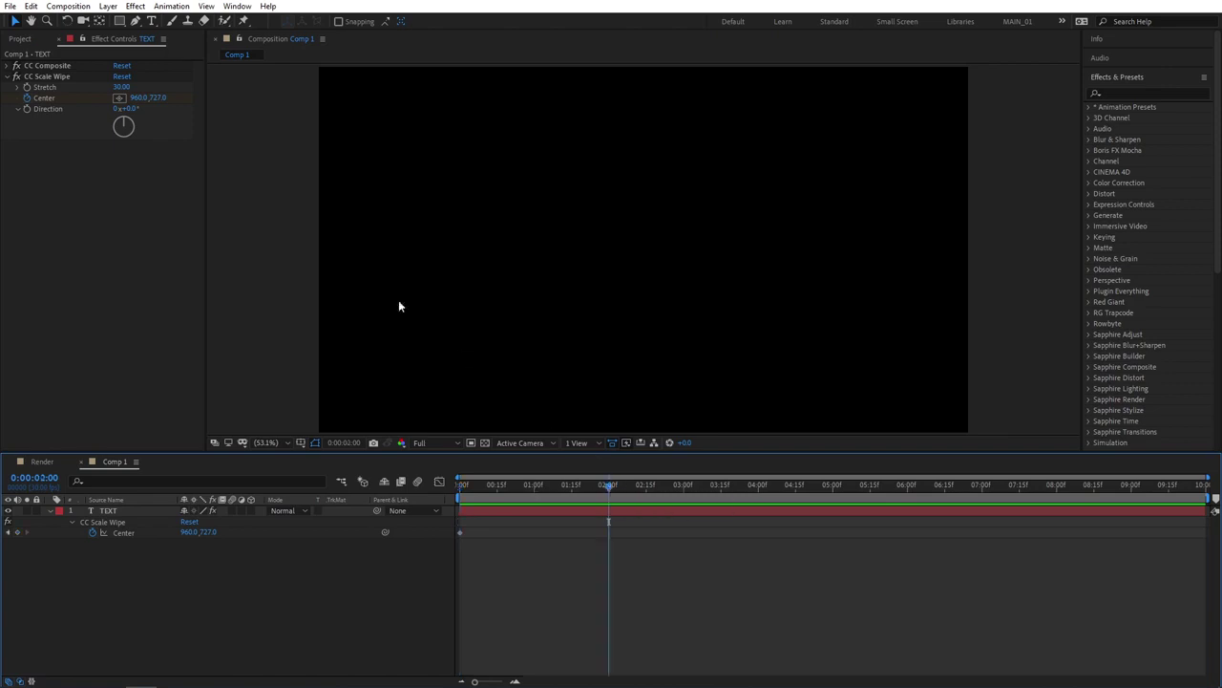
left_click_drag(160, 97, 0, 103)
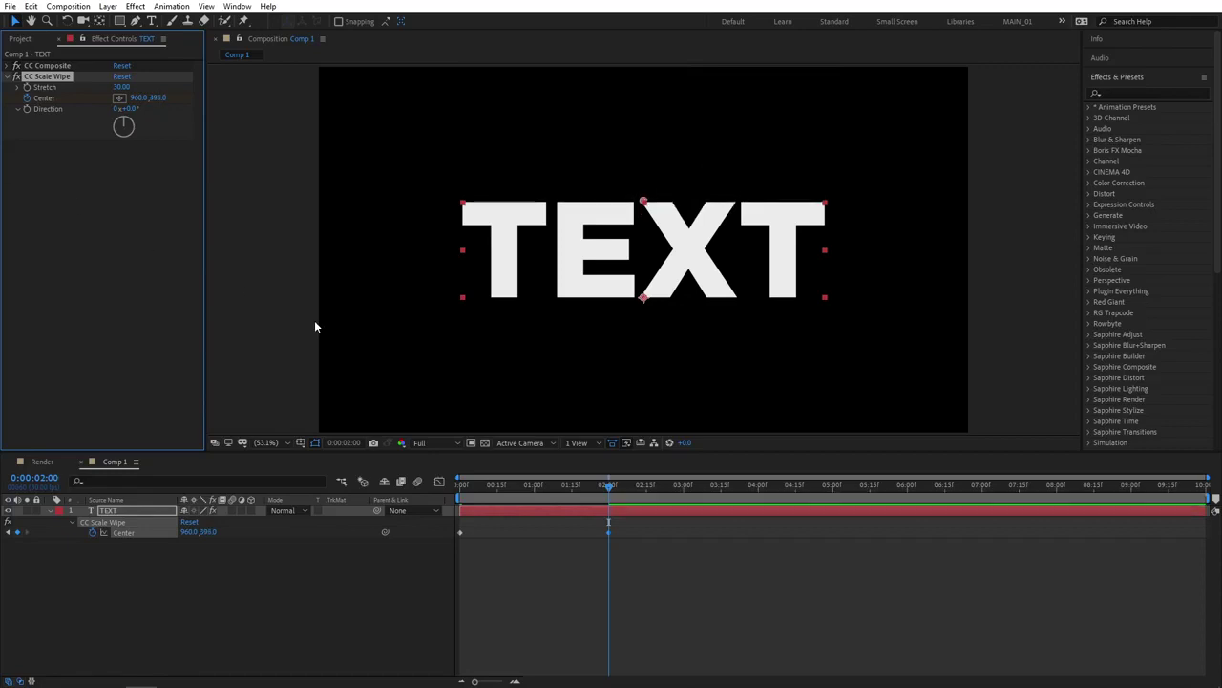
Apply Easy Ease to both Center keyframes and lengthen their speed influence into a steep peak midway between them.
left_click_drag(633, 527, 433, 543)
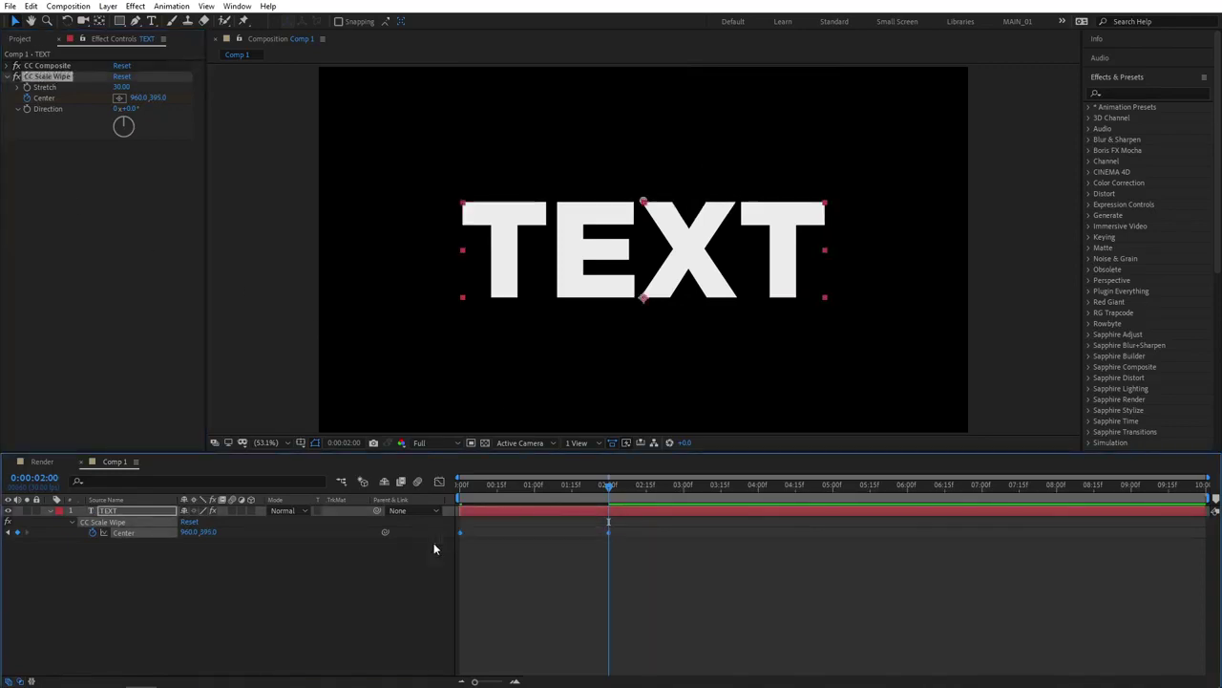
right_click(461, 536)
mouse_move(516, 522)
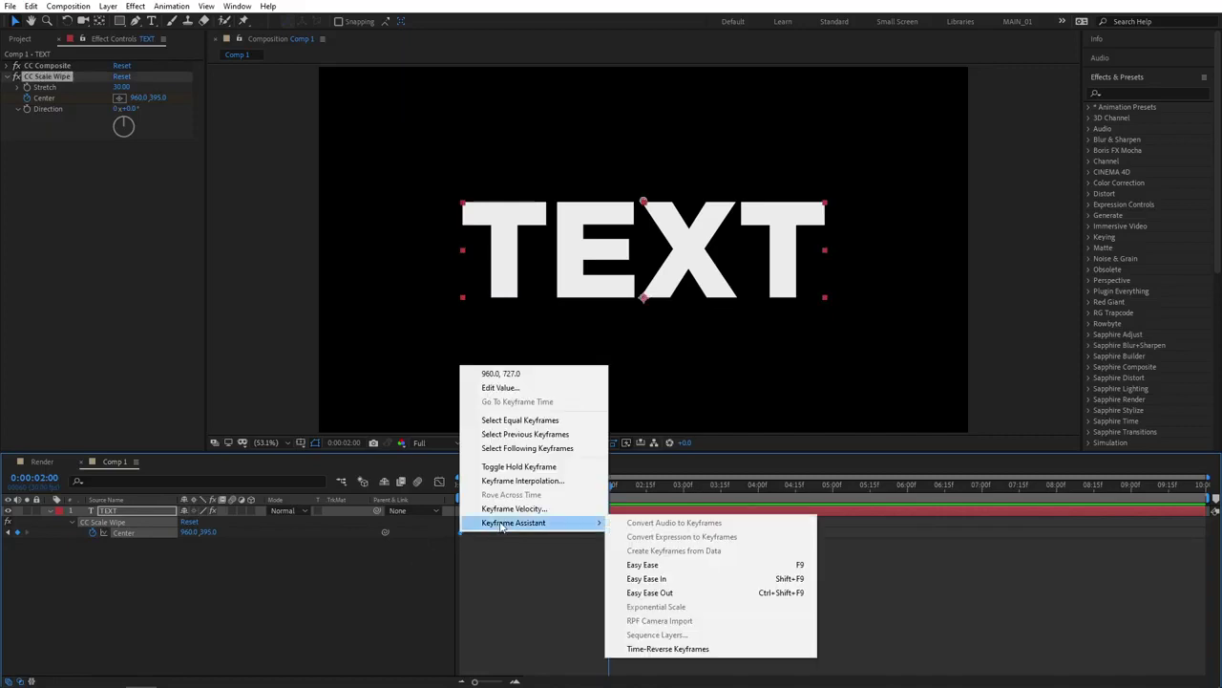
left_click(670, 566)
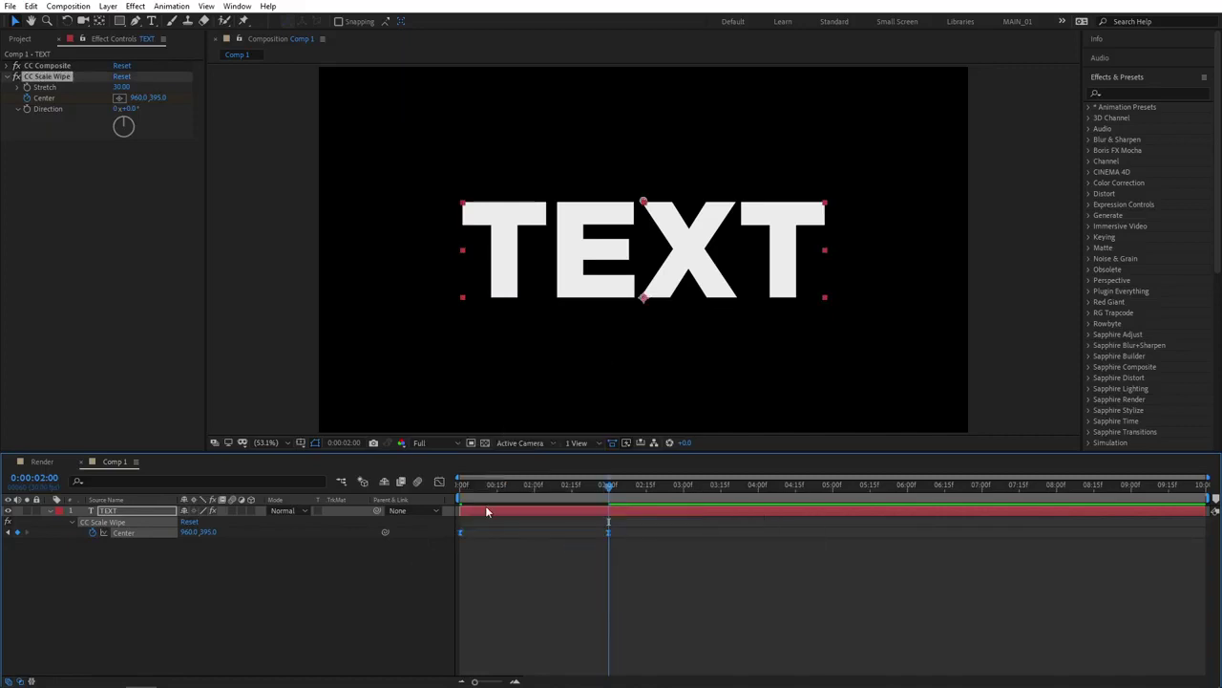
left_click(440, 481)
left_click(608, 646)
left_click_drag(588, 650, 559, 649)
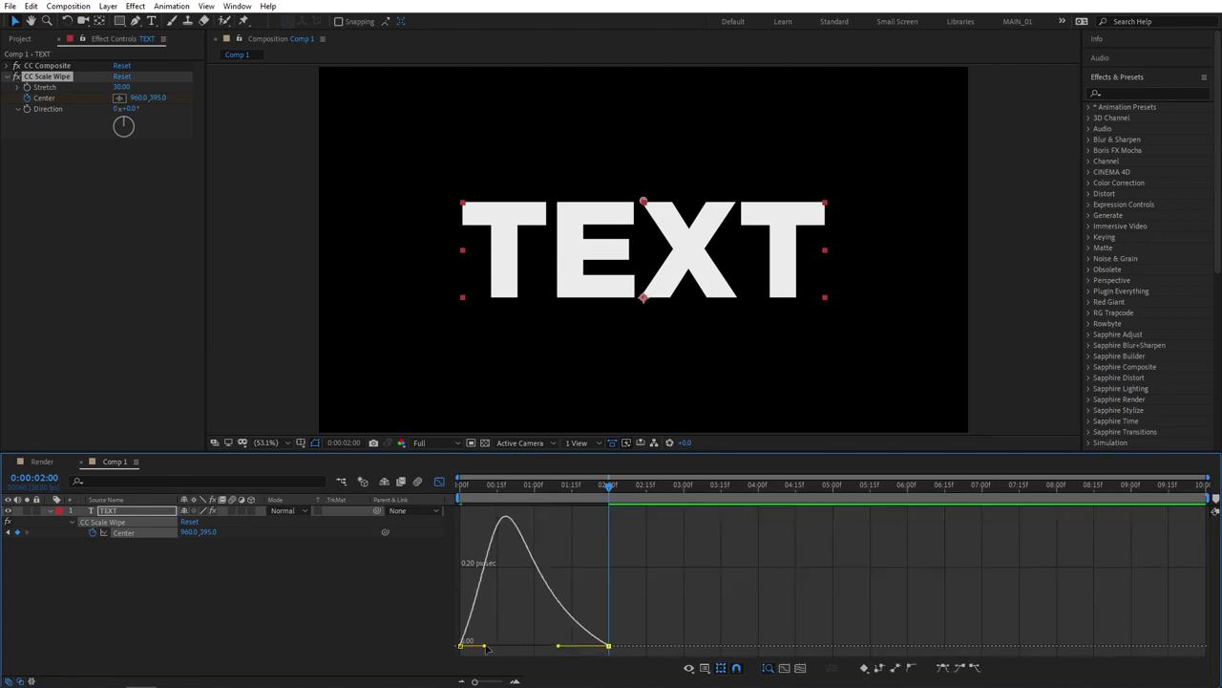
left_click_drag(486, 648, 510, 647)
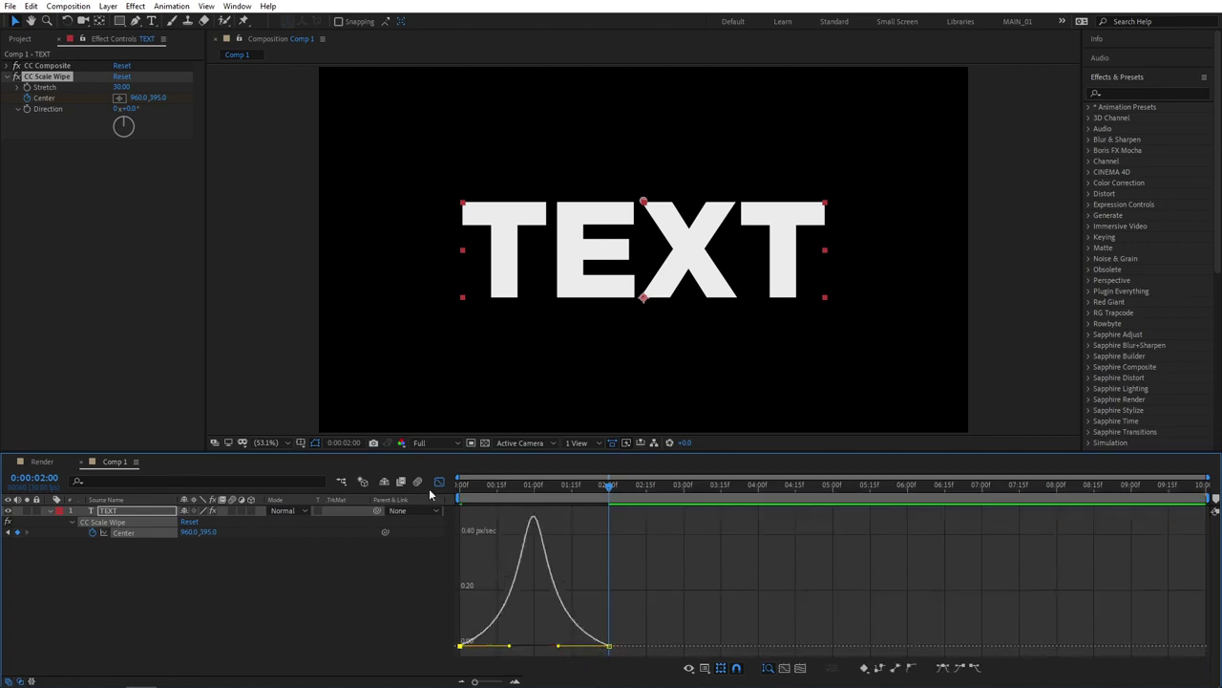
left_click(439, 481)
Preview the stretch reveal and scrub to 0:00:01:08 to examine the stretched letters.
key("space")
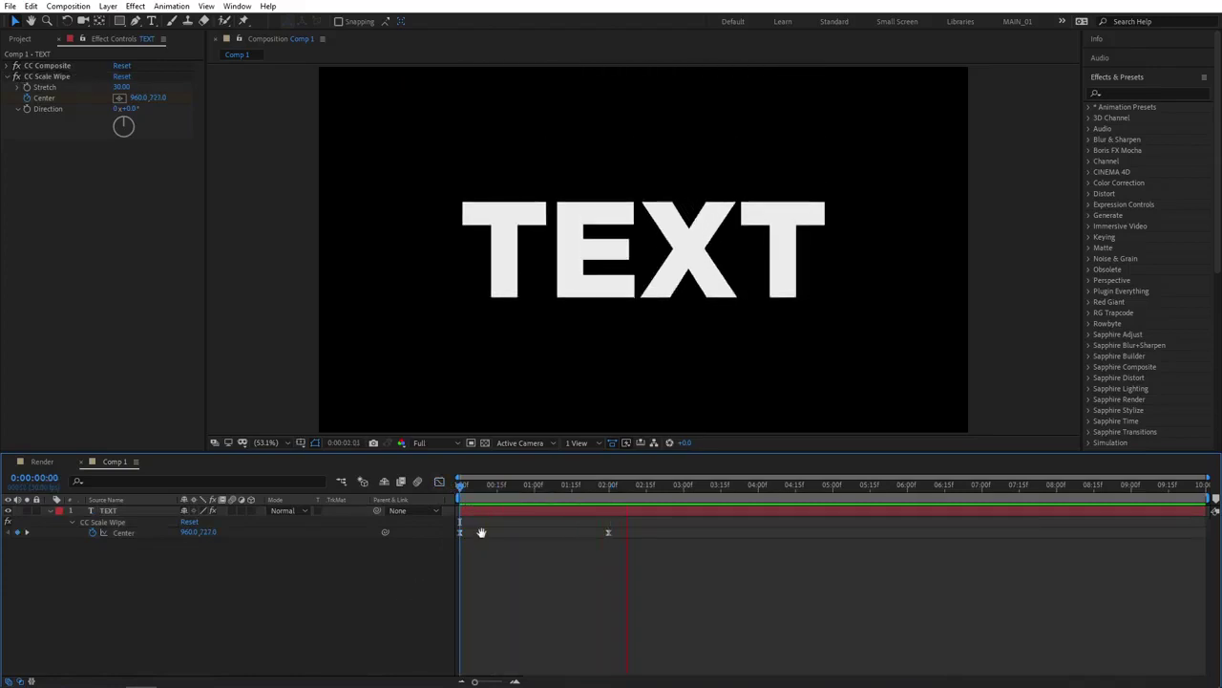
key("space")
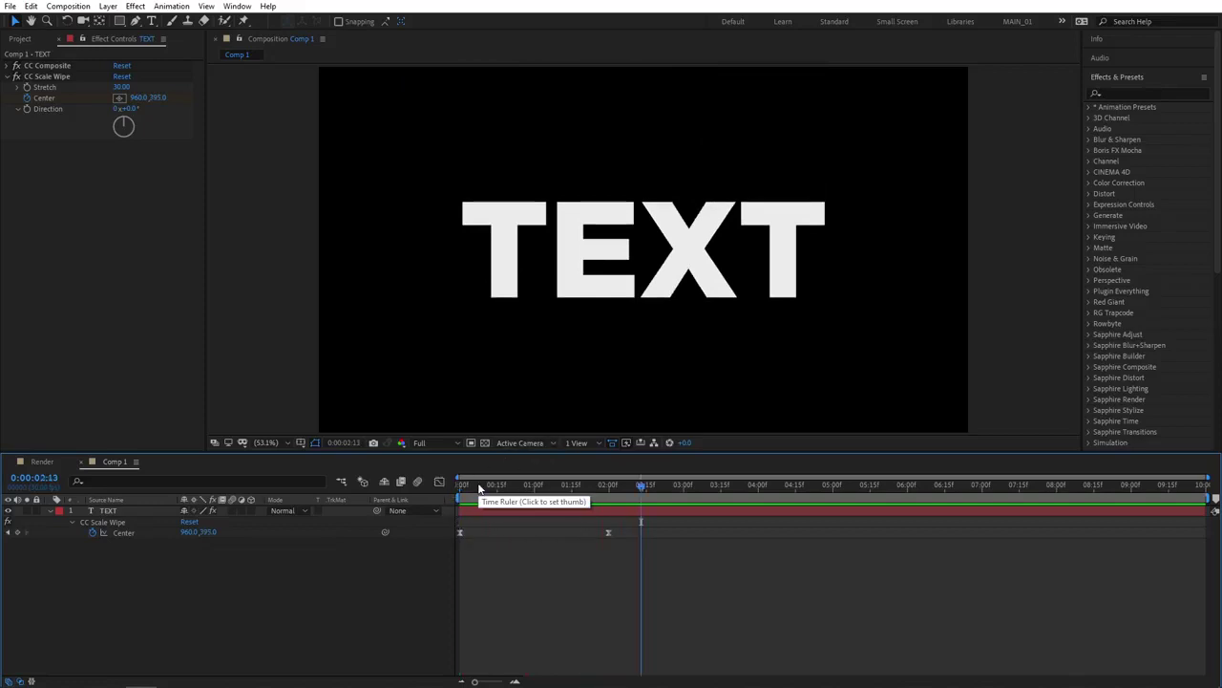
left_click_drag(462, 484, 564, 477)
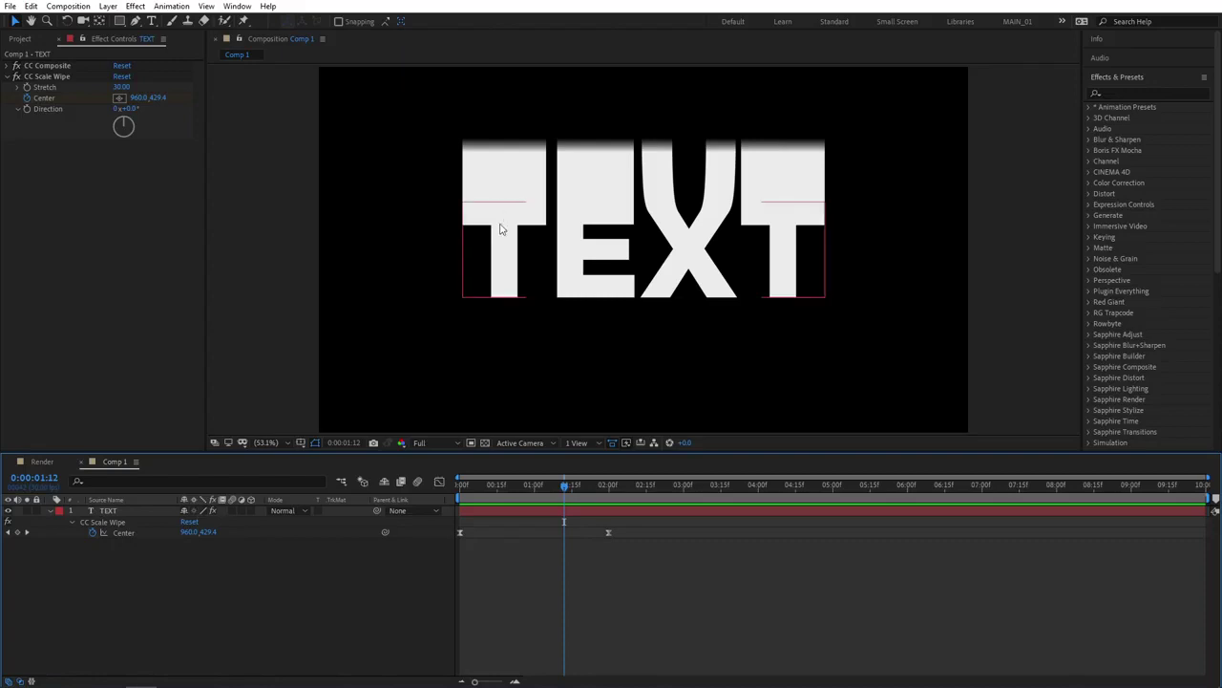
mouse_move(545, 495)
left_mouse_down()
mouse_move(505, 488)
mouse_move(556, 498)
left_mouse_up()
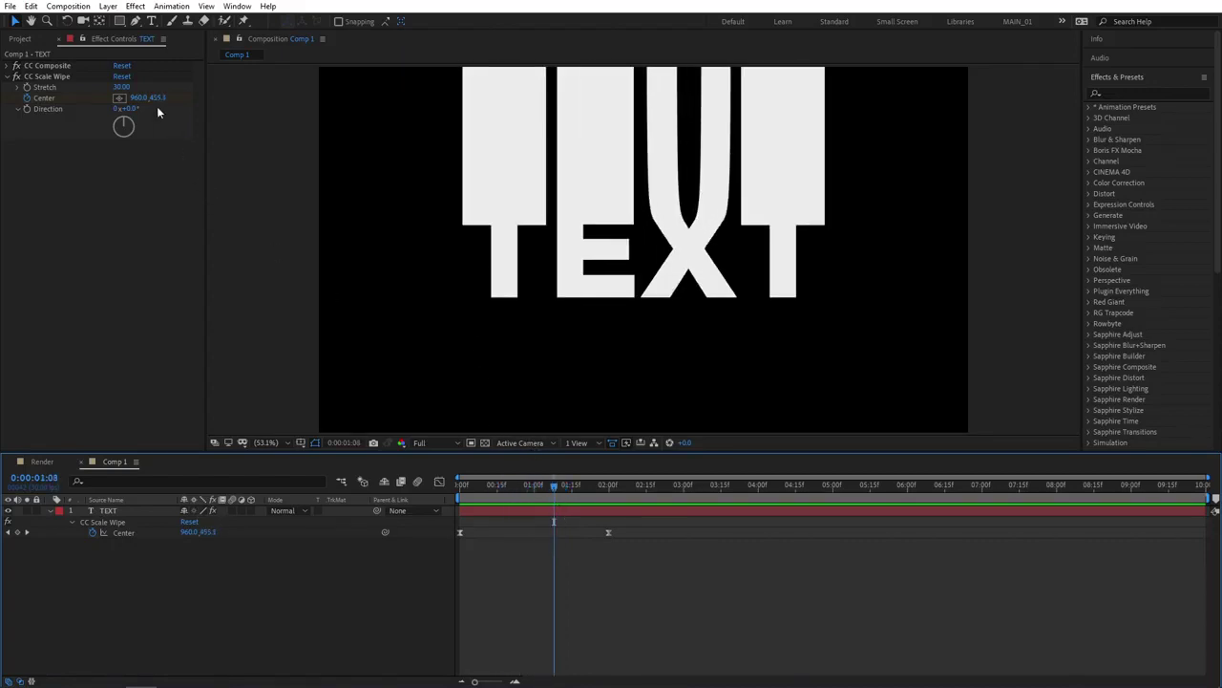
At 0:00:01:08, set the CC Scale Wipe Direction to 90° and move its Center to about 1498, 455 at the text's right edge.
mouse_move(124, 127)
left_mouse_down()
mouse_move(134, 117)
mouse_move(141, 129)
left_mouse_up()
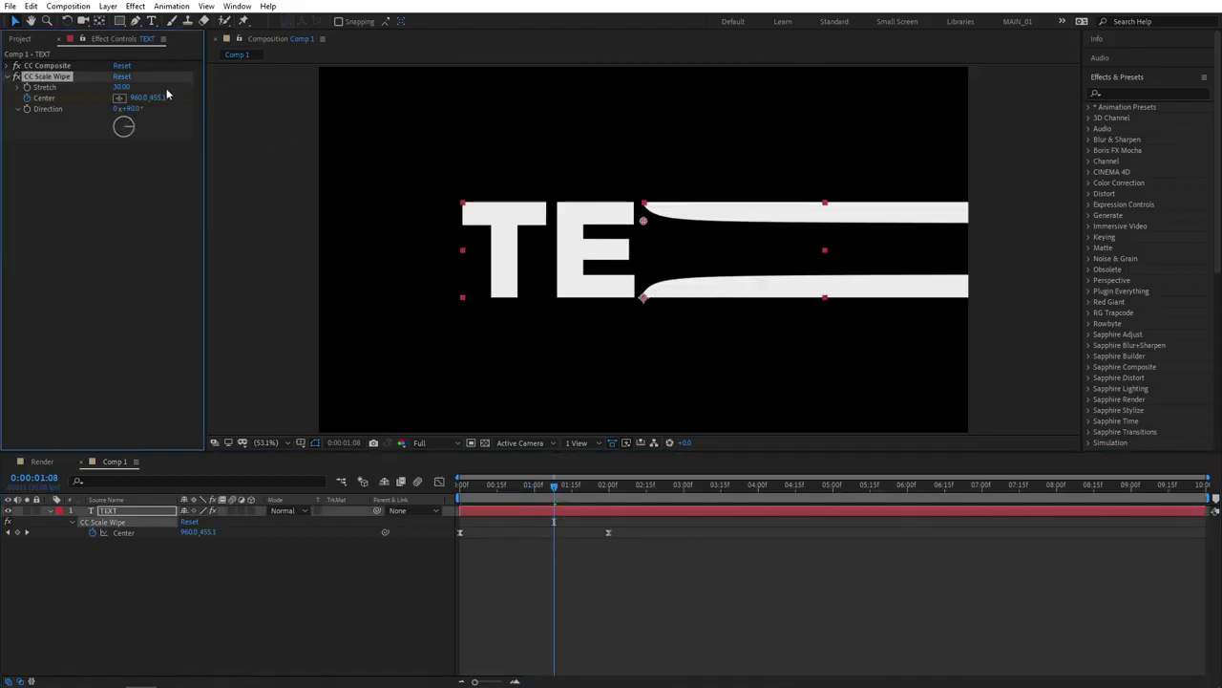
mouse_move(139, 97)
left_mouse_down()
mouse_move(174, 101)
mouse_move(0, 101)
mouse_move(528, 120)
mouse_move(495, 121)
left_mouse_up()
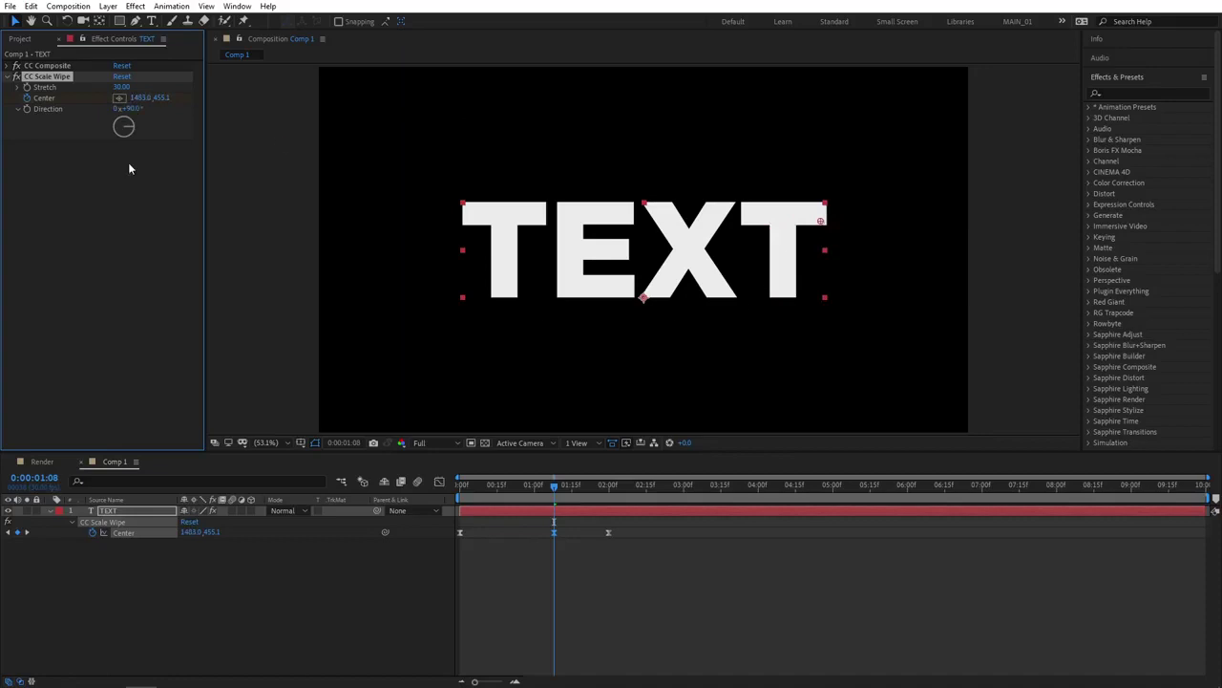
left_click_drag(819, 225, 827, 224)
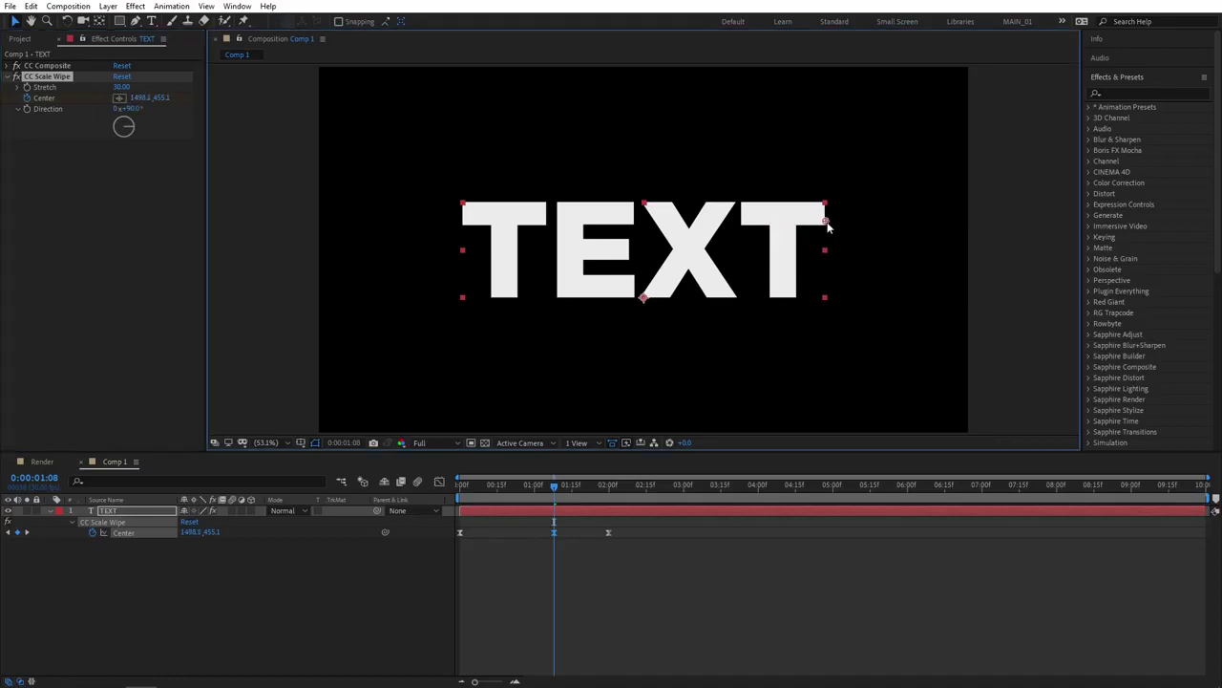
Duplicate CC Scale Wipe with Direction 270° and Center about 349, 455, and move the original's Center to about 937, 455.
left_click(42, 78)
key("ctrl+d")
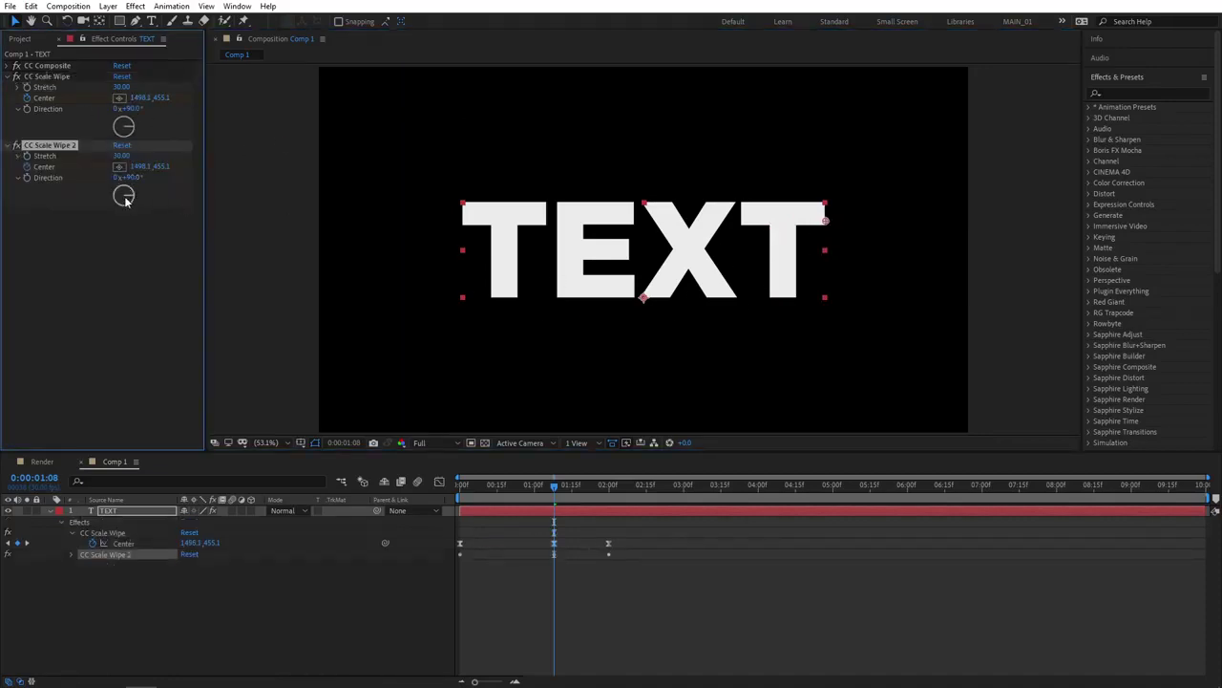
mouse_move(127, 199)
left_mouse_down()
mouse_move(100, 201)
mouse_move(167, 168)
mouse_move(19, 168)
mouse_move(46, 169)
left_mouse_up()
left_click_drag(138, 98, 0, 98)
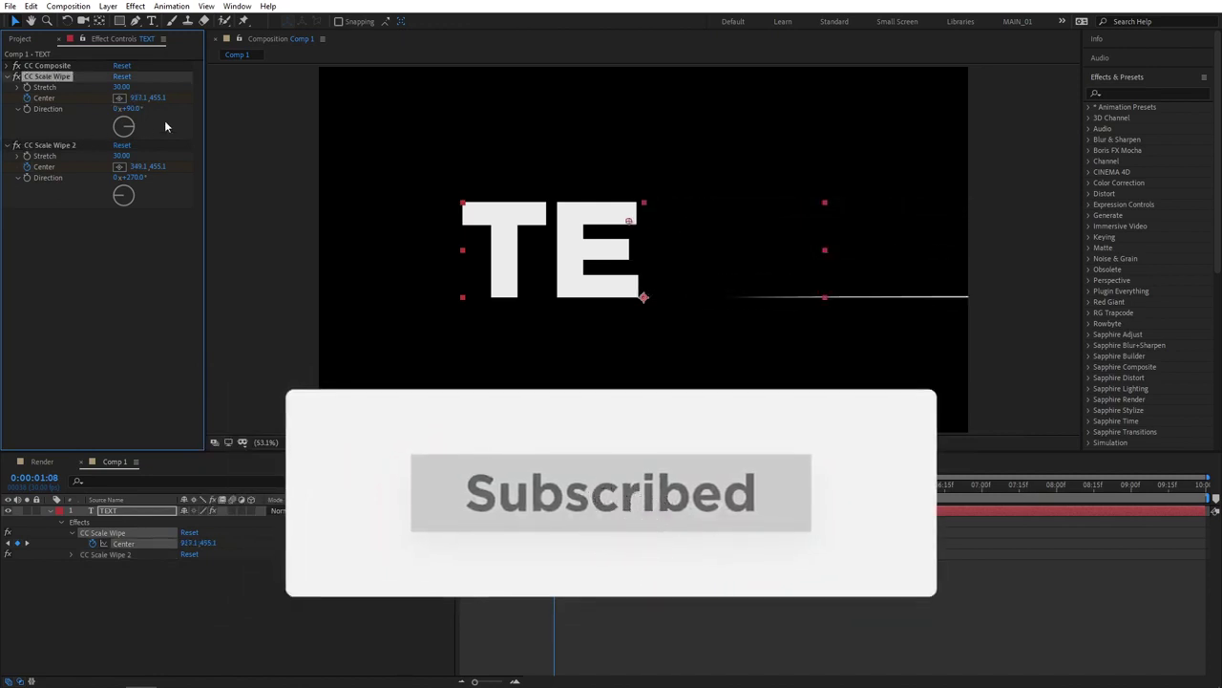